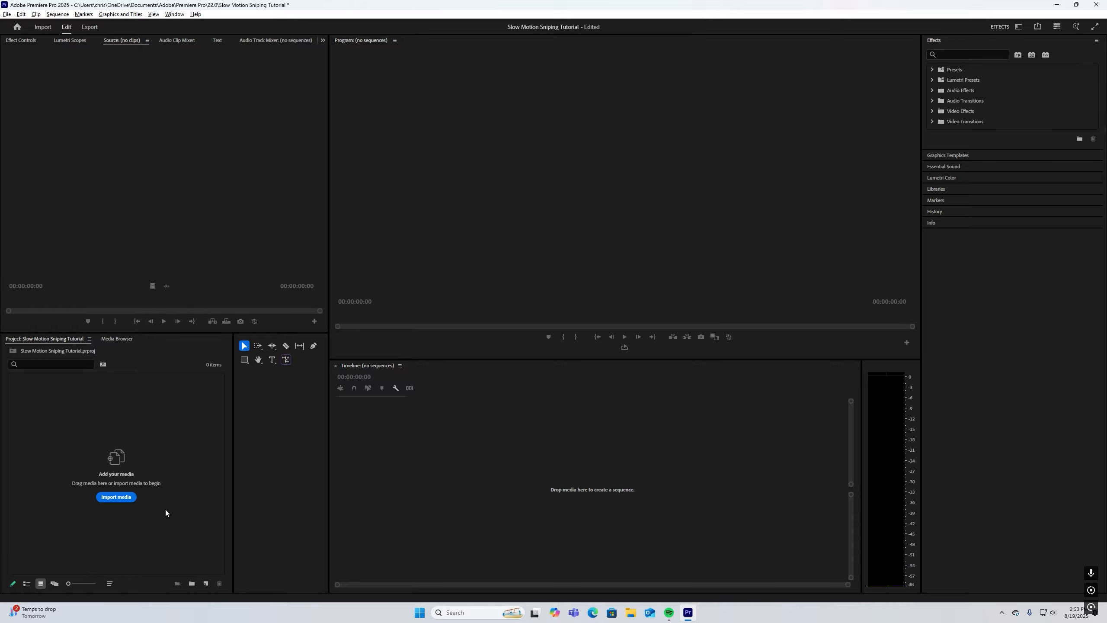
Import the gameplay video GOAT Noscope.mp4 into the project
left_click(117, 498)
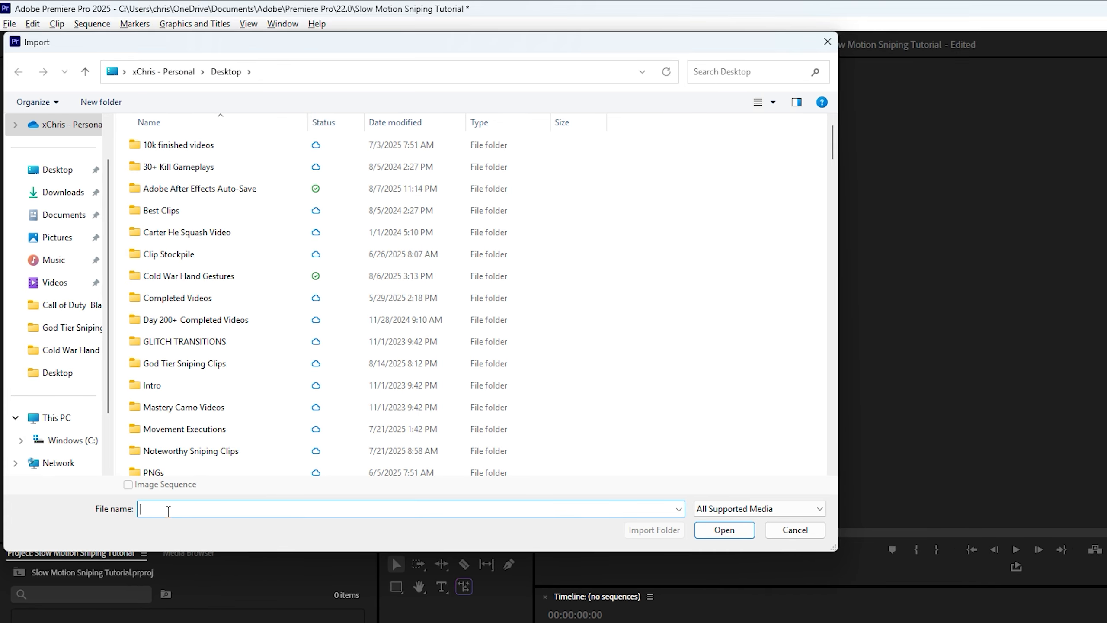
type("goat")
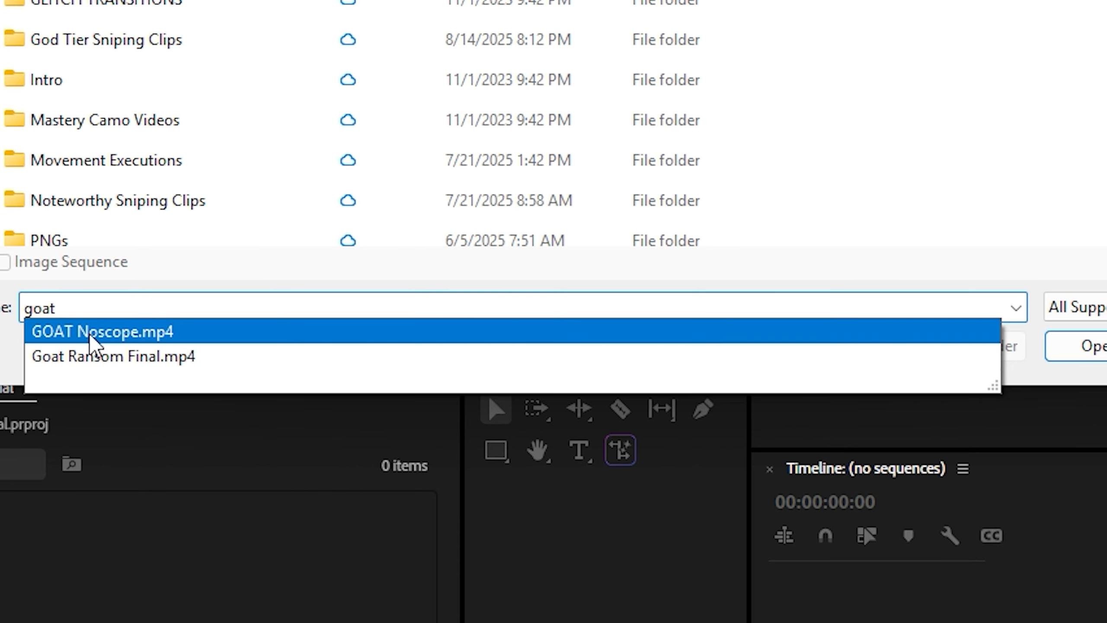
left_click(247, 520)
left_click(1078, 358)
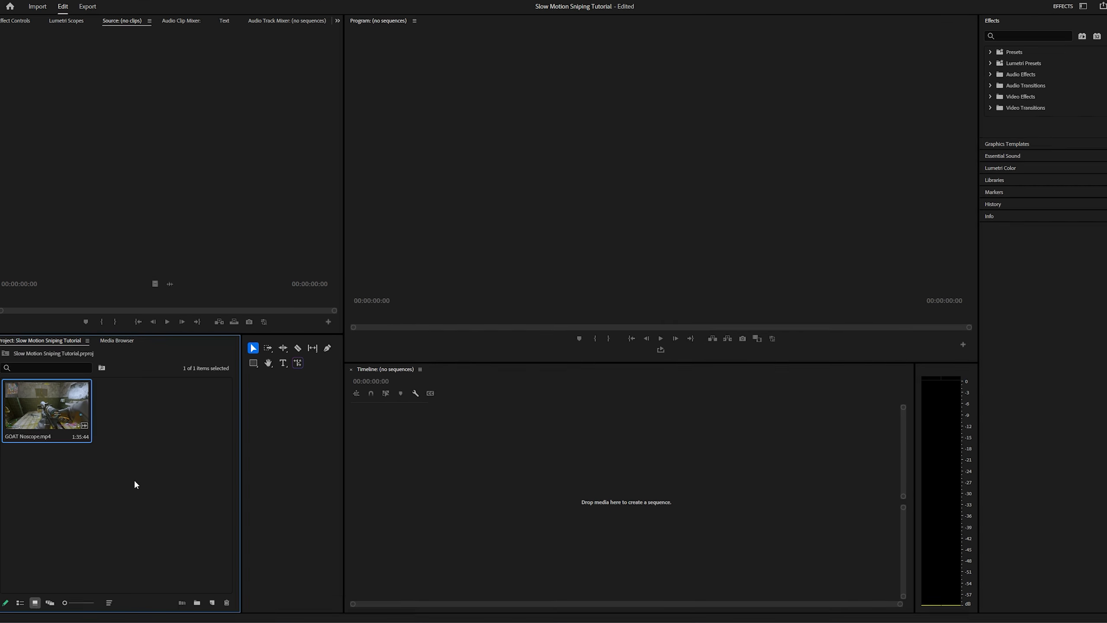
Import the song Lil Tecca - Ransom (Lyrics).mp3 into the project
right_click(134, 458)
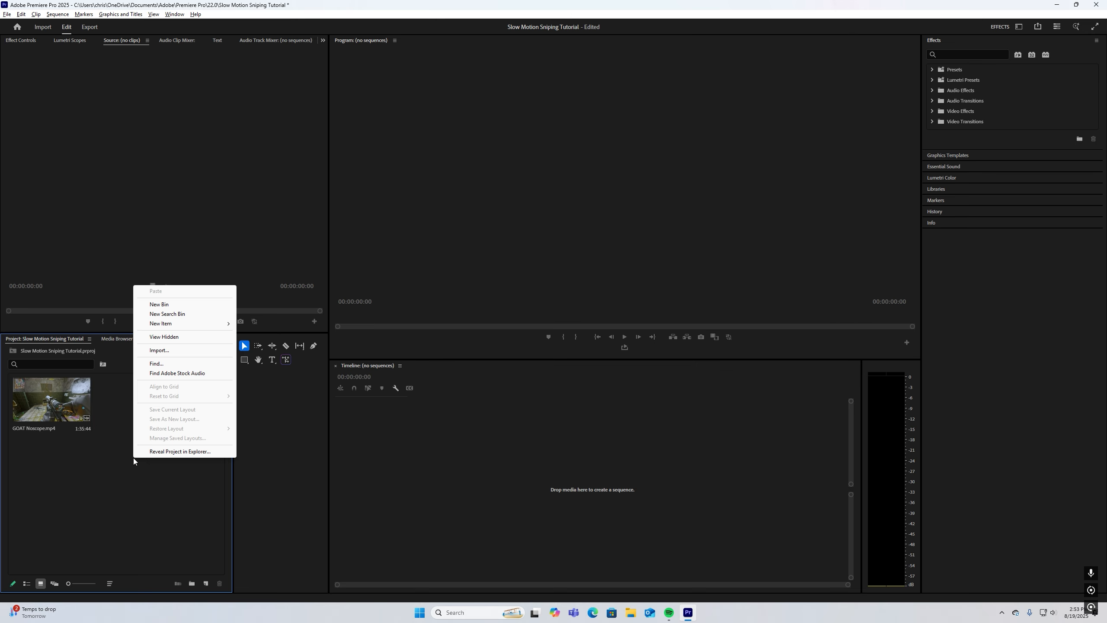
left_click(170, 354)
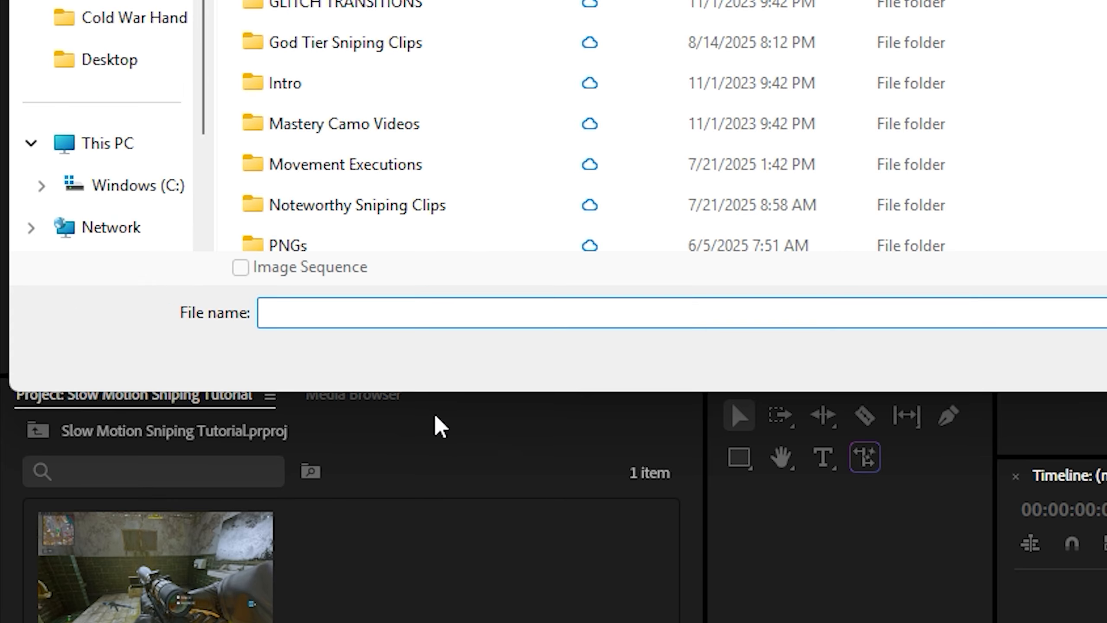
type("lil")
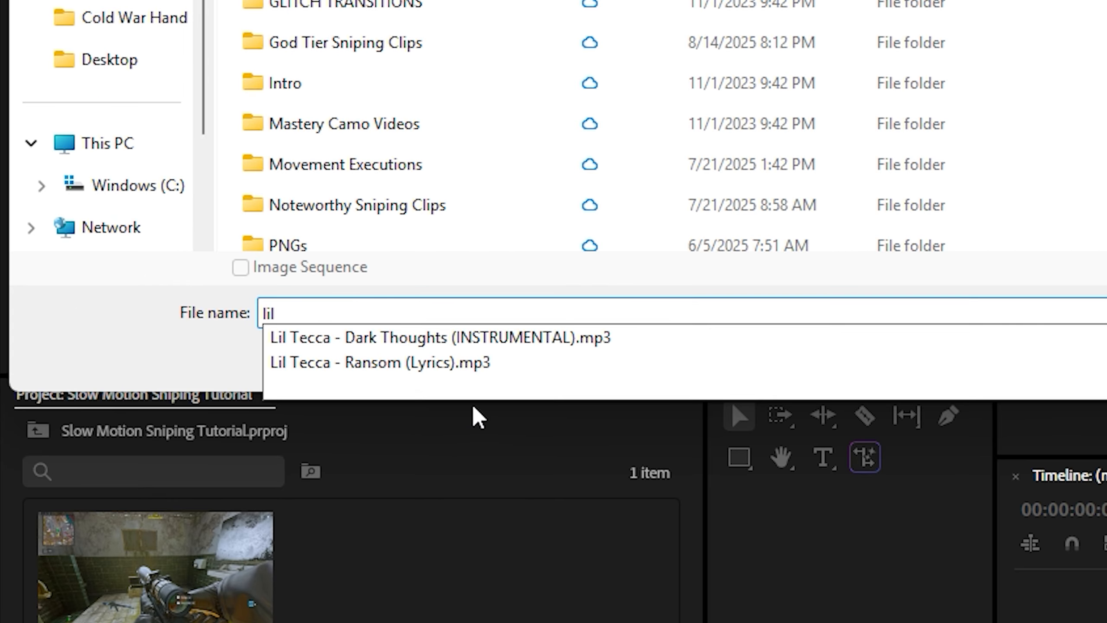
left_click(493, 369)
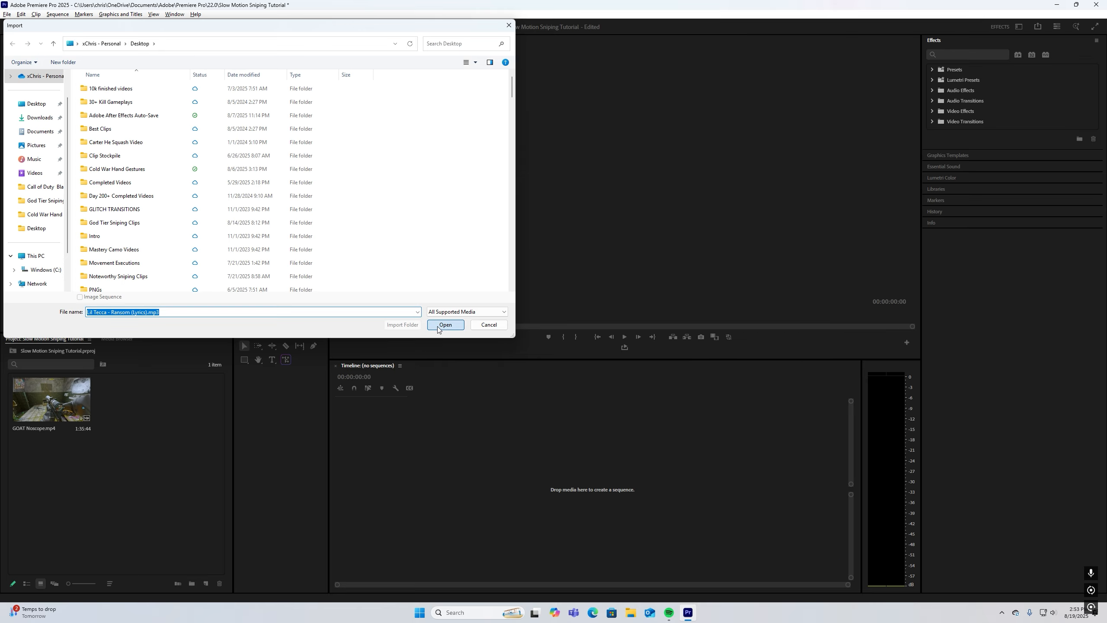
left_click(445, 325)
Open the Ransom song as source, audition the part around one minute, and mark its In point at 00;01;01;01
double_click(155, 391)
key("XF86AudioLowerVolume")
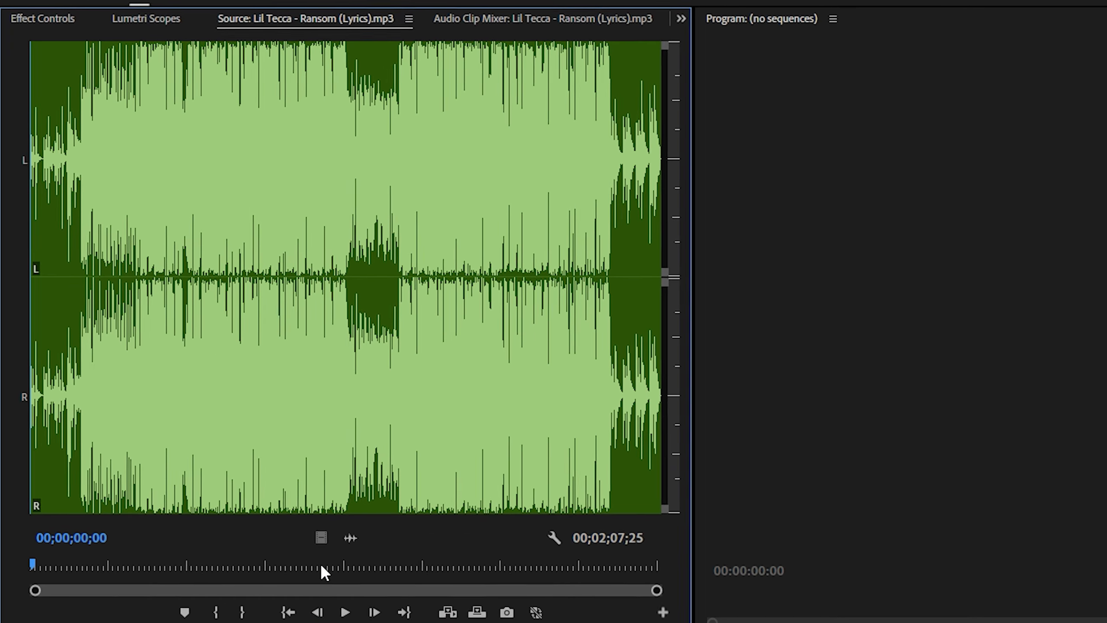
left_click_drag(152, 303, 155, 303)
left_click_drag(325, 572, 329, 568)
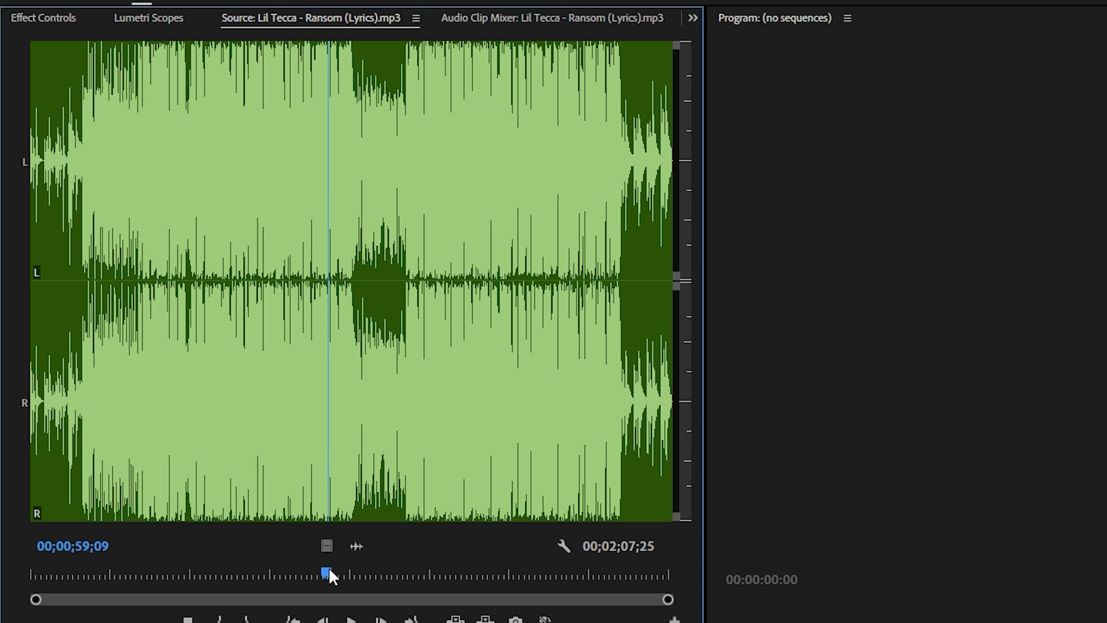
key("space")
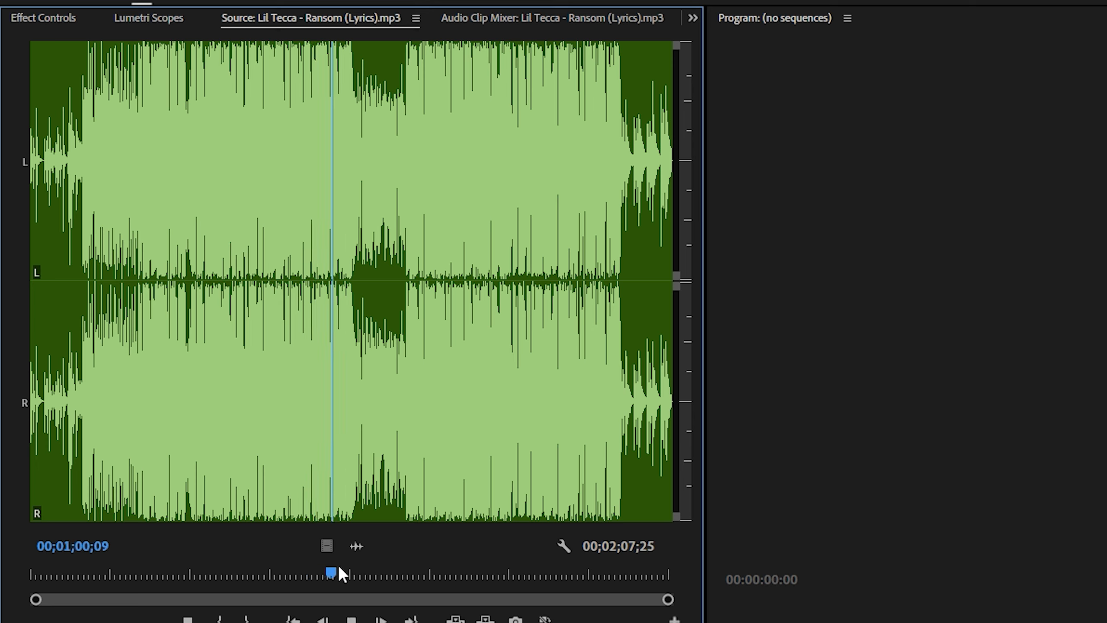
key("space")
left_click(338, 570)
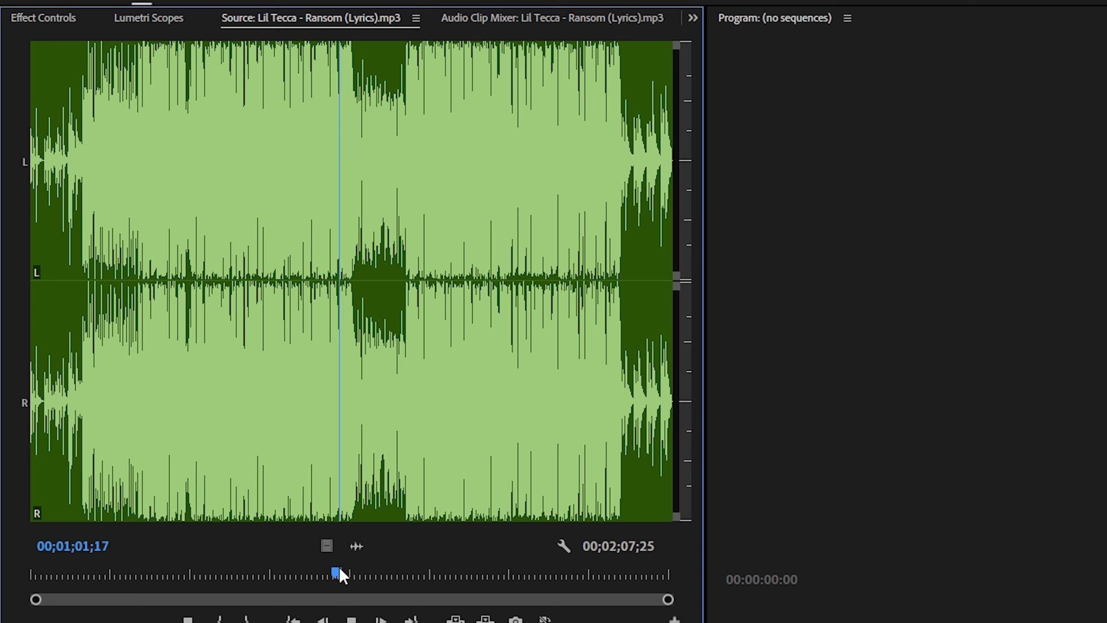
left_click(337, 570)
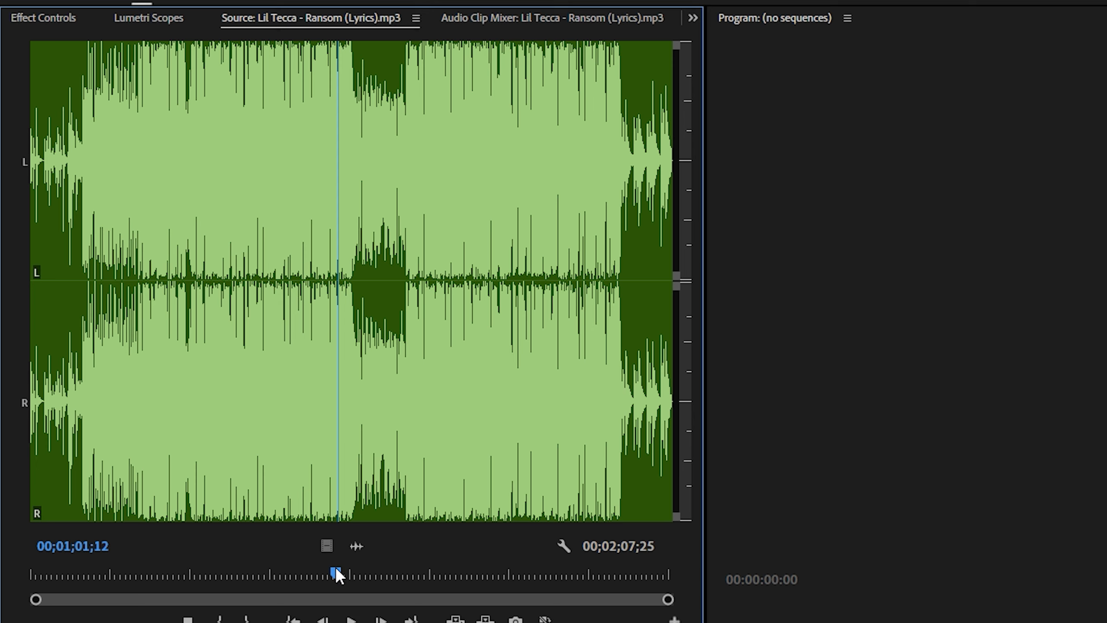
left_click(335, 570)
right_click(335, 571)
left_click(355, 549)
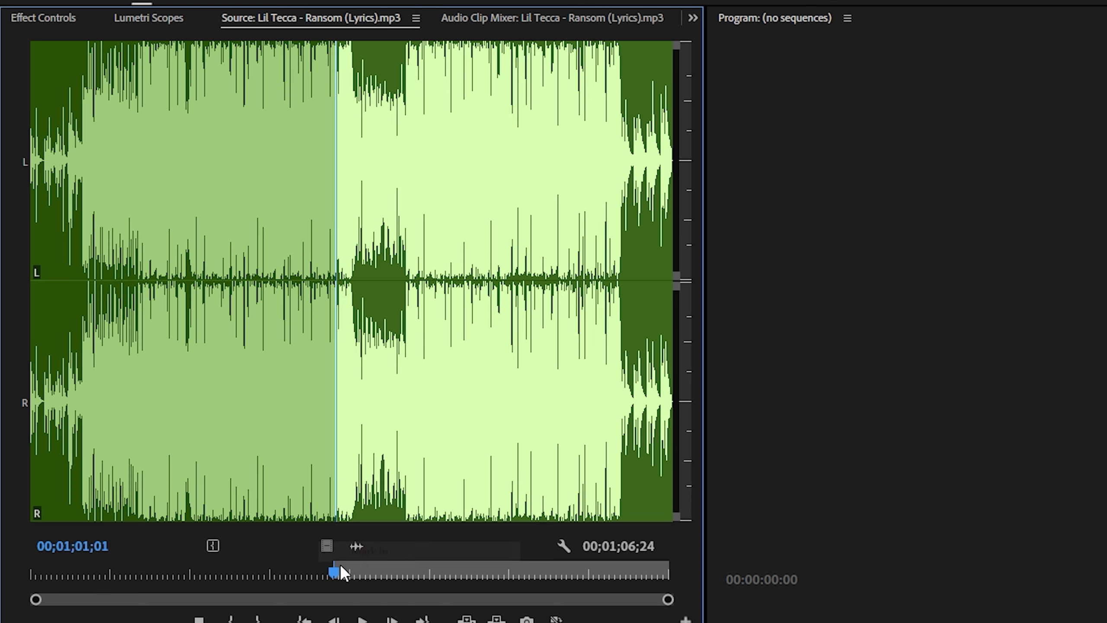
Play on through the song's quieter break and mark the Out point at 00;01;16;25
left_click_drag(333, 573, 385, 572)
key("space")
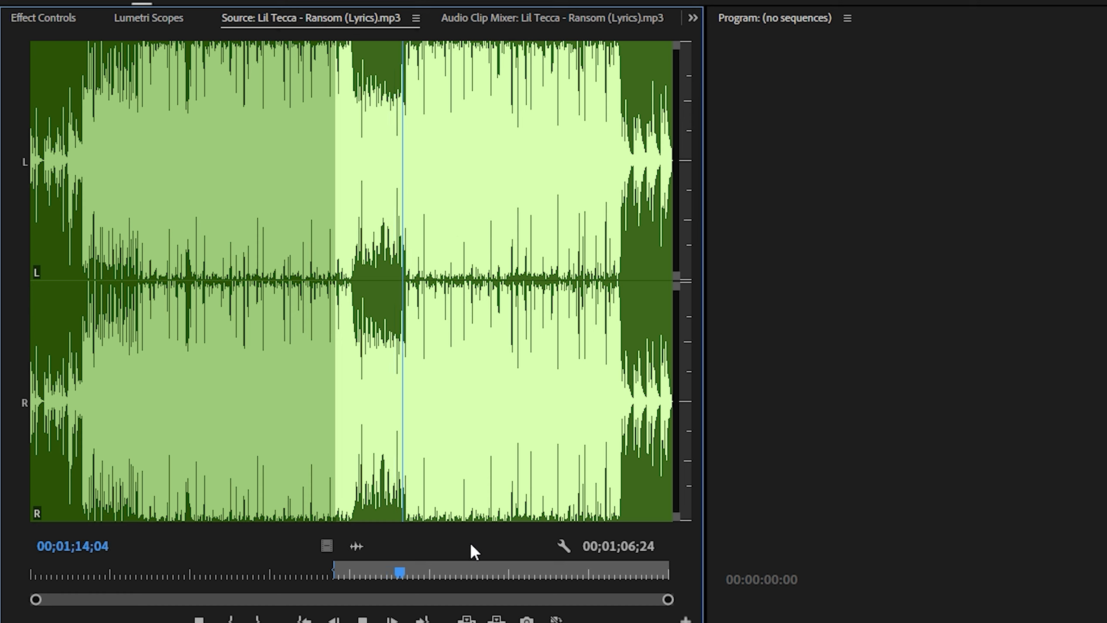
right_click(416, 572)
left_click(441, 573)
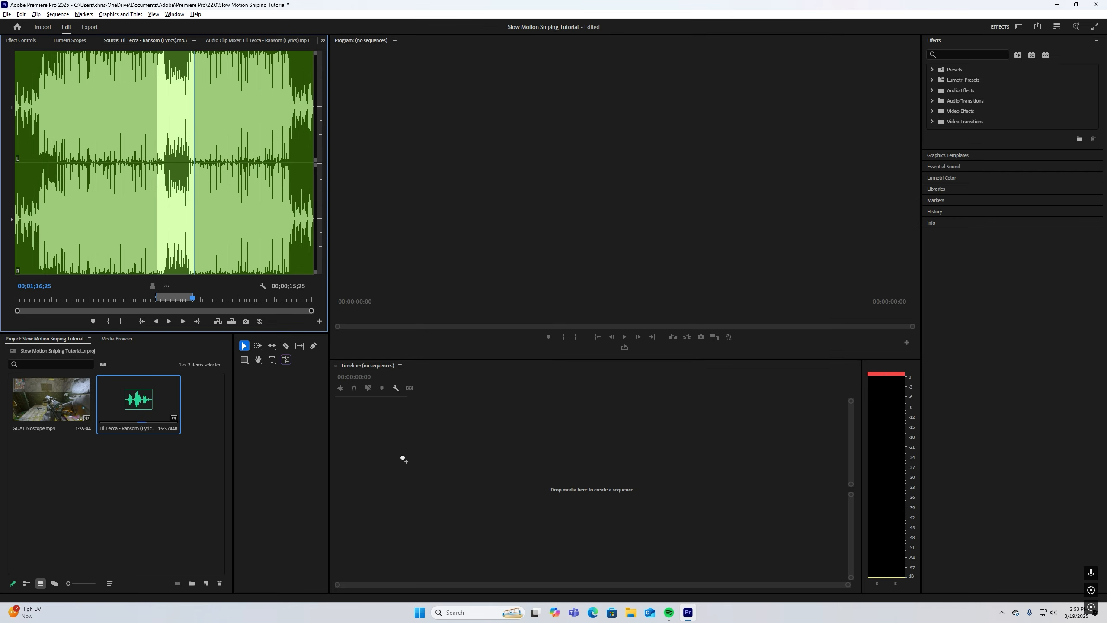
Create a sequence from the marked song section, preview it, and return the playhead to the start
left_click_drag(416, 506, 407, 506)
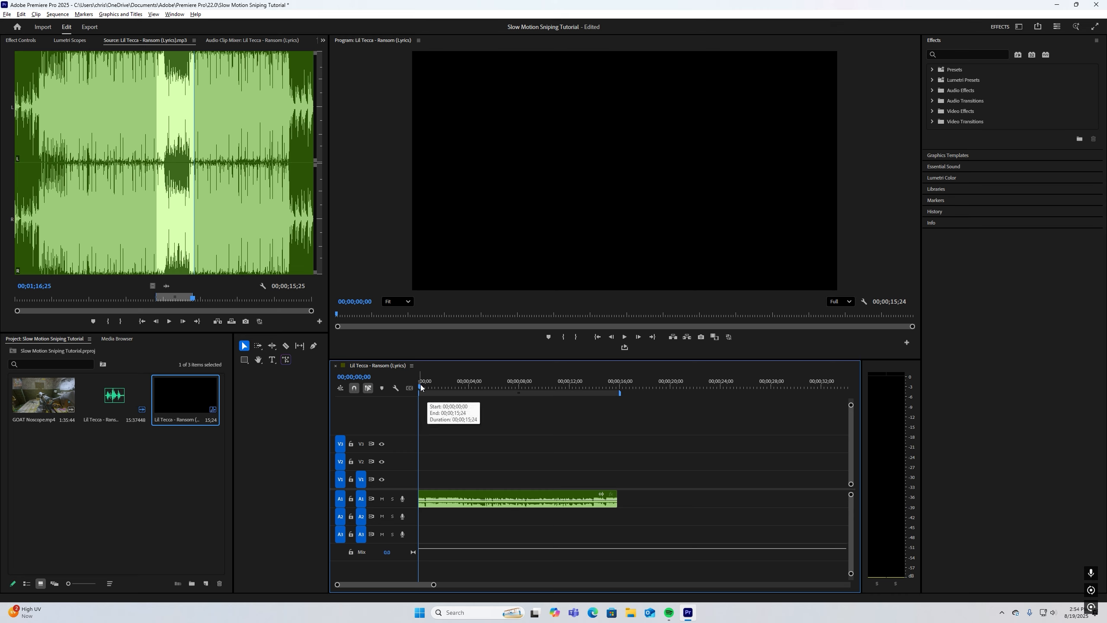
left_click(627, 336)
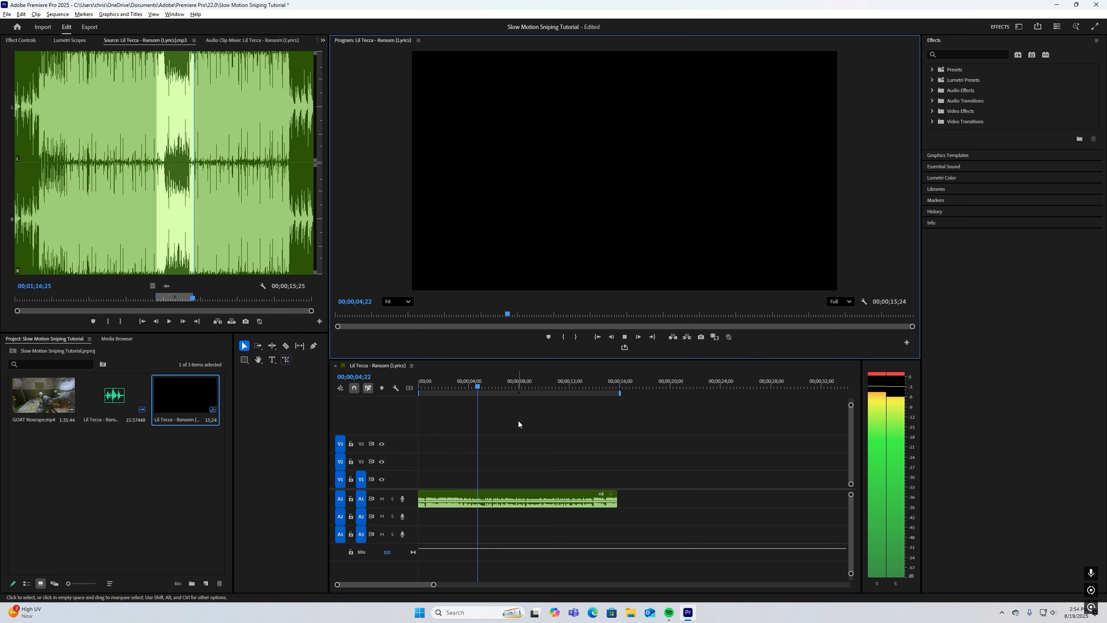
key("space")
left_click_drag(489, 391, 317, 374)
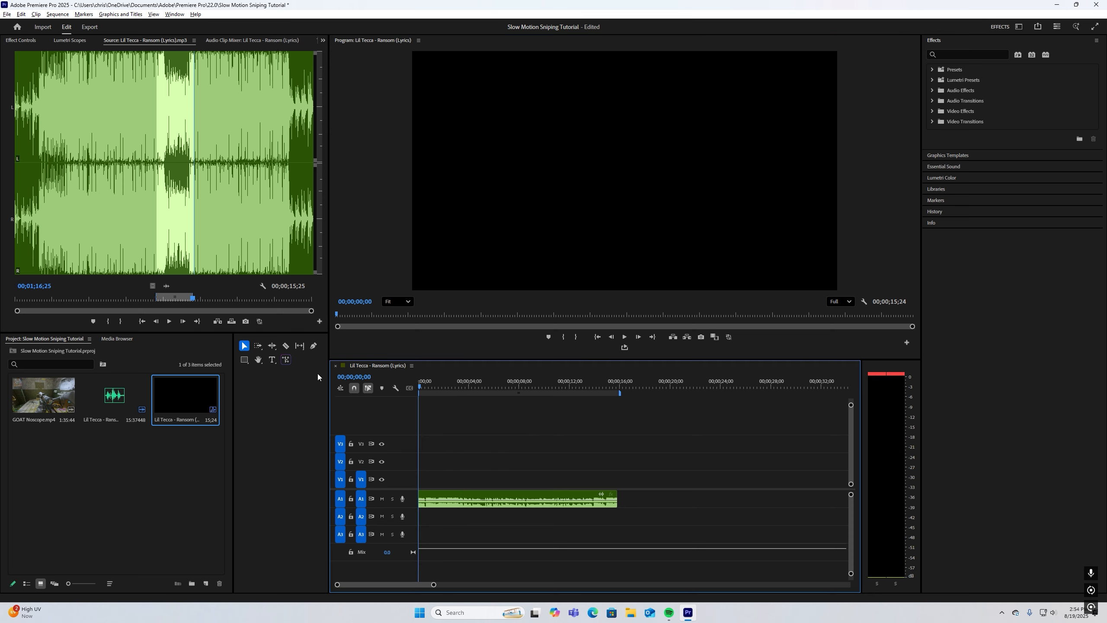
Open GOAT Noscope.mp4 as source and mark its In point at 00:01:26:21, facing the staircase
double_click(55, 384)
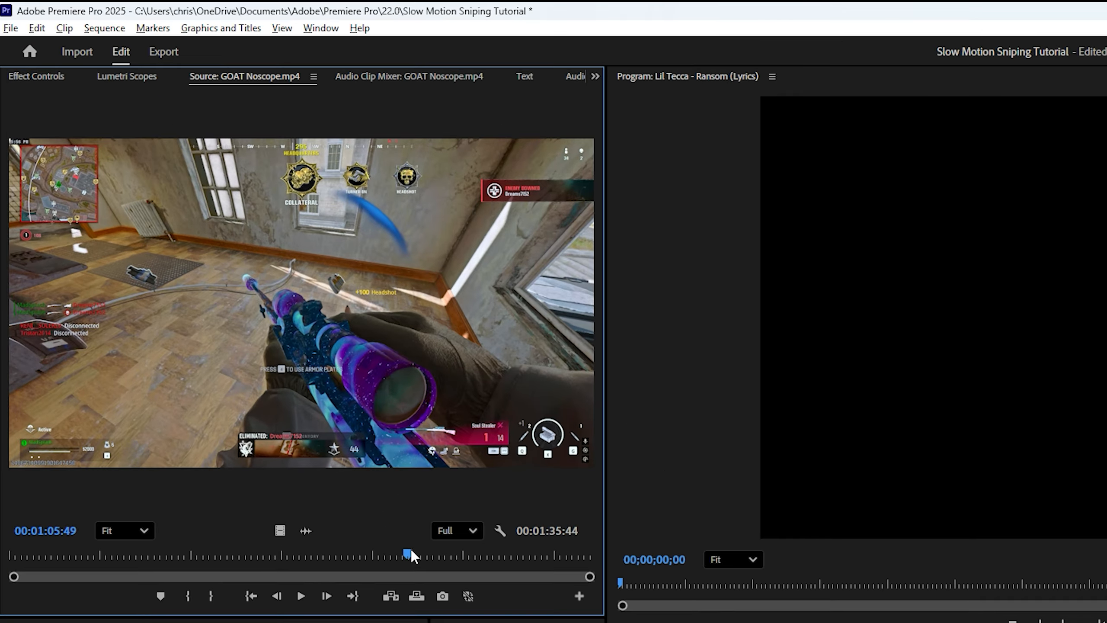
left_click_drag(412, 552, 534, 584)
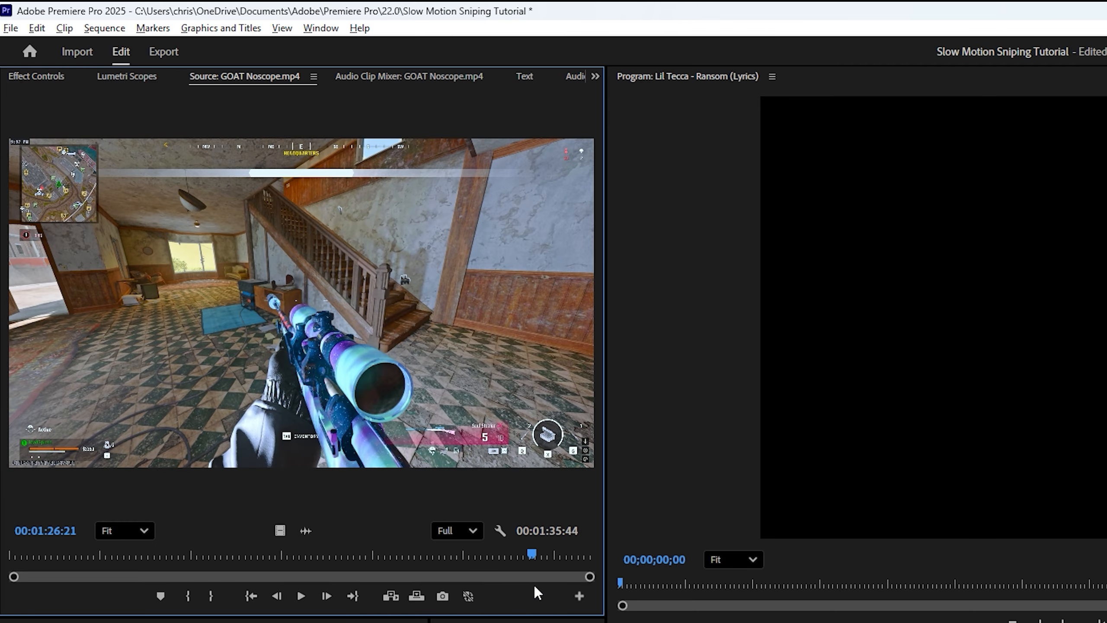
right_click(531, 555)
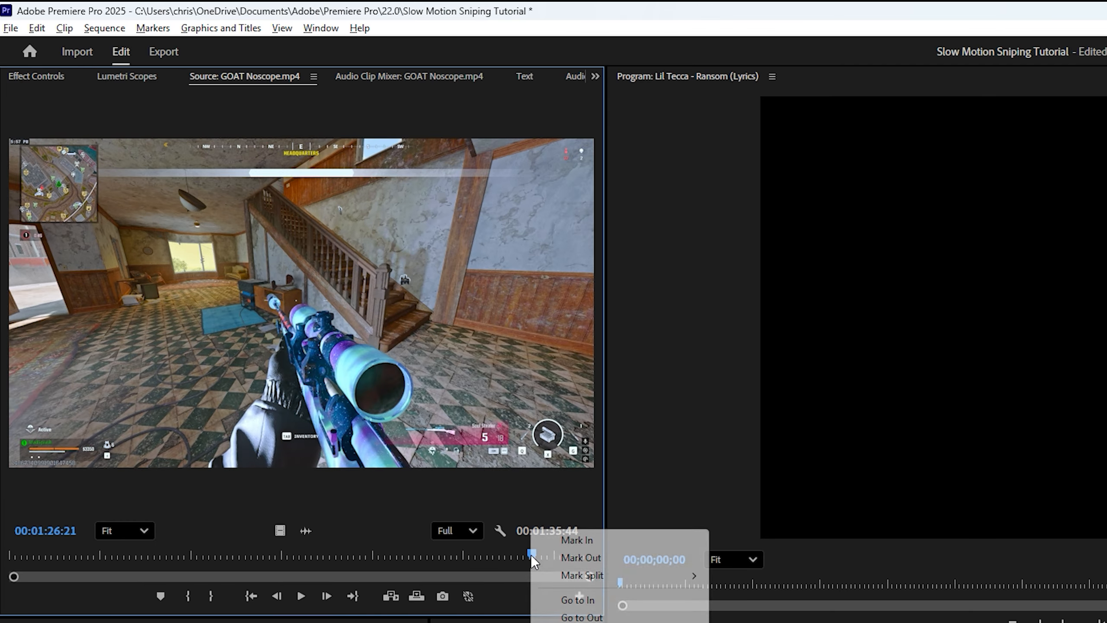
left_click(571, 540)
Play the gameplay through the kill and mark its Out point at 00:01:33:35
left_click(311, 595)
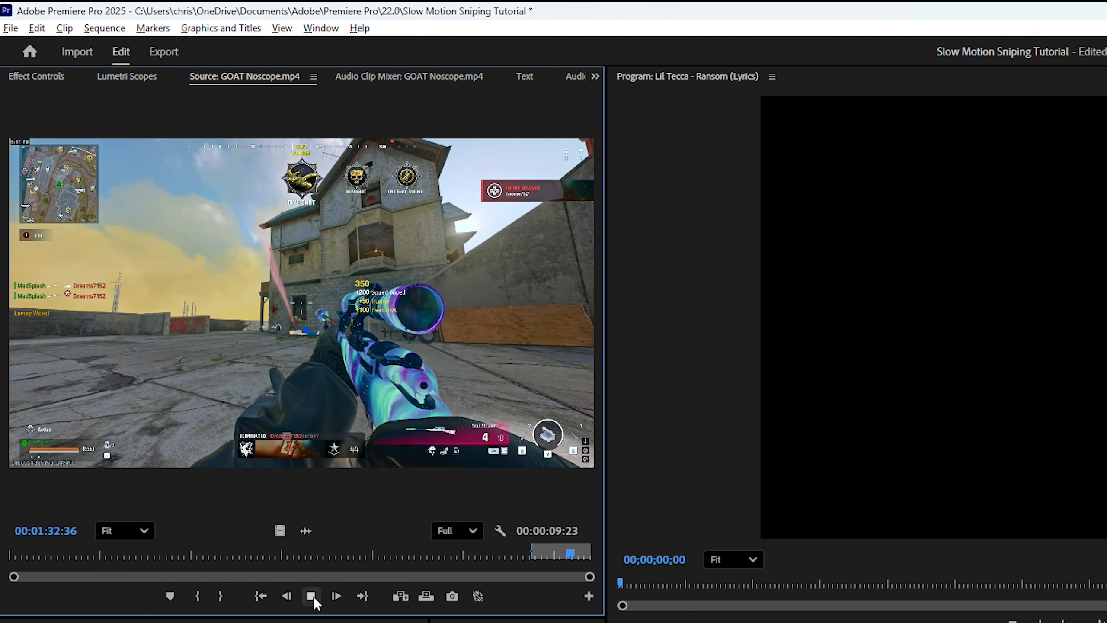
left_click(312, 595)
right_click(578, 554)
left_click(577, 556)
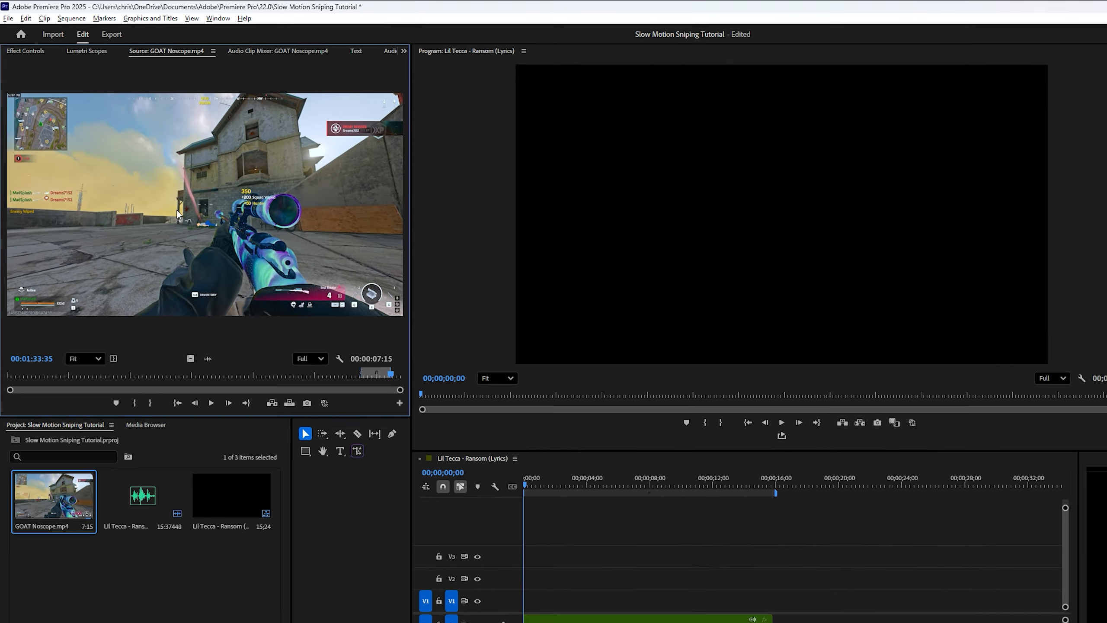
Add the marked gameplay section at the sequence start on V1 and A1, with the song beneath it on A2
left_click_drag(287, 321, 420, 461)
left_click_drag(452, 505, 457, 540)
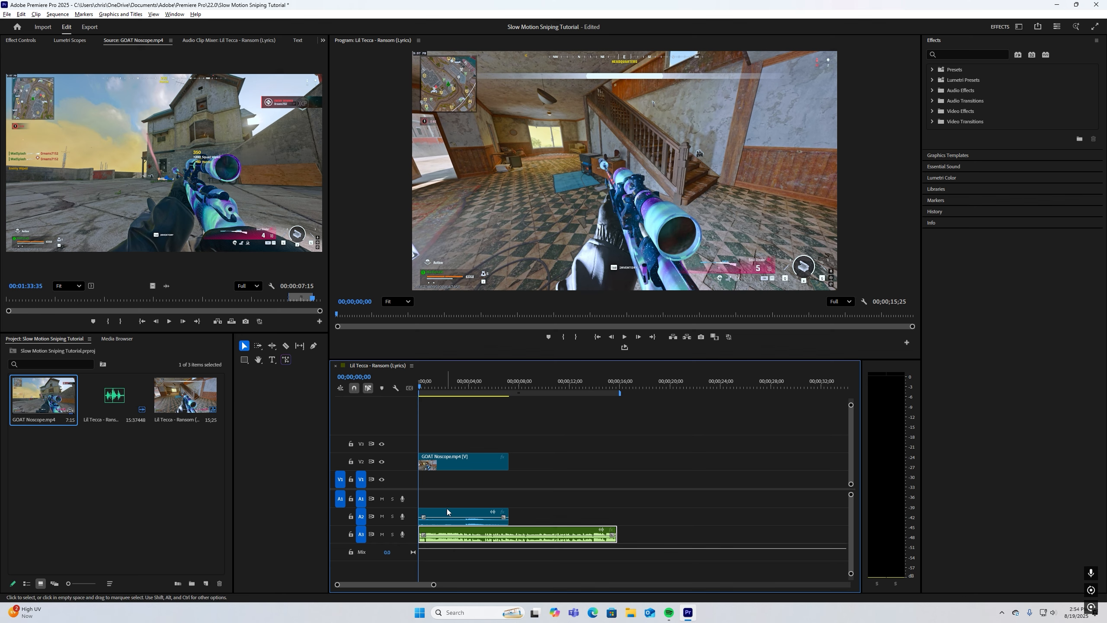
left_click_drag(445, 458, 464, 512)
left_click(517, 479)
key("=")
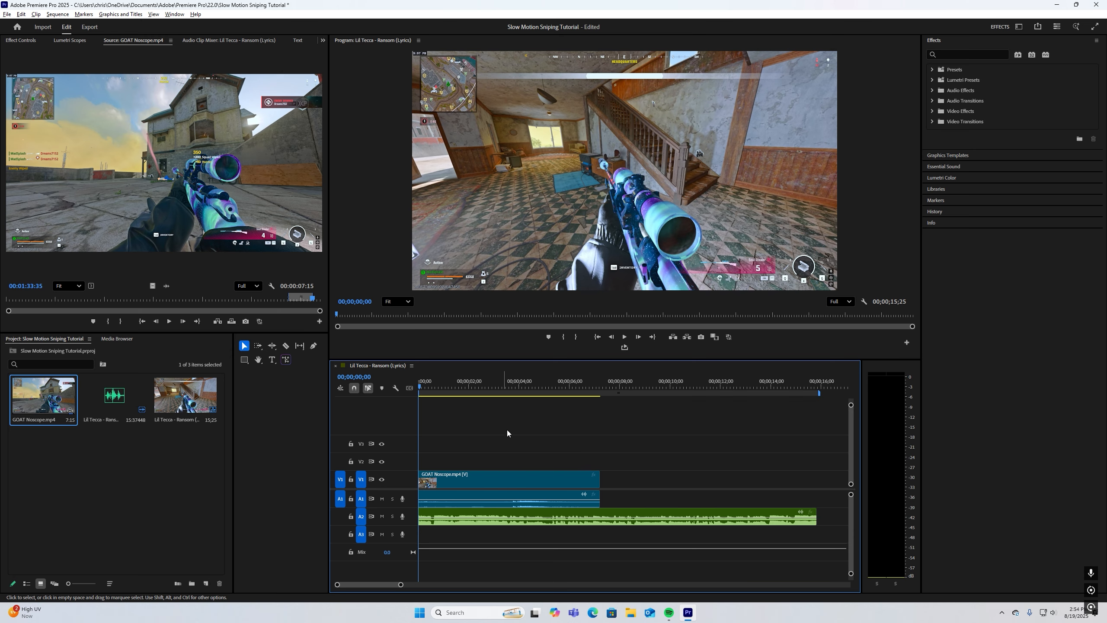
key("=")
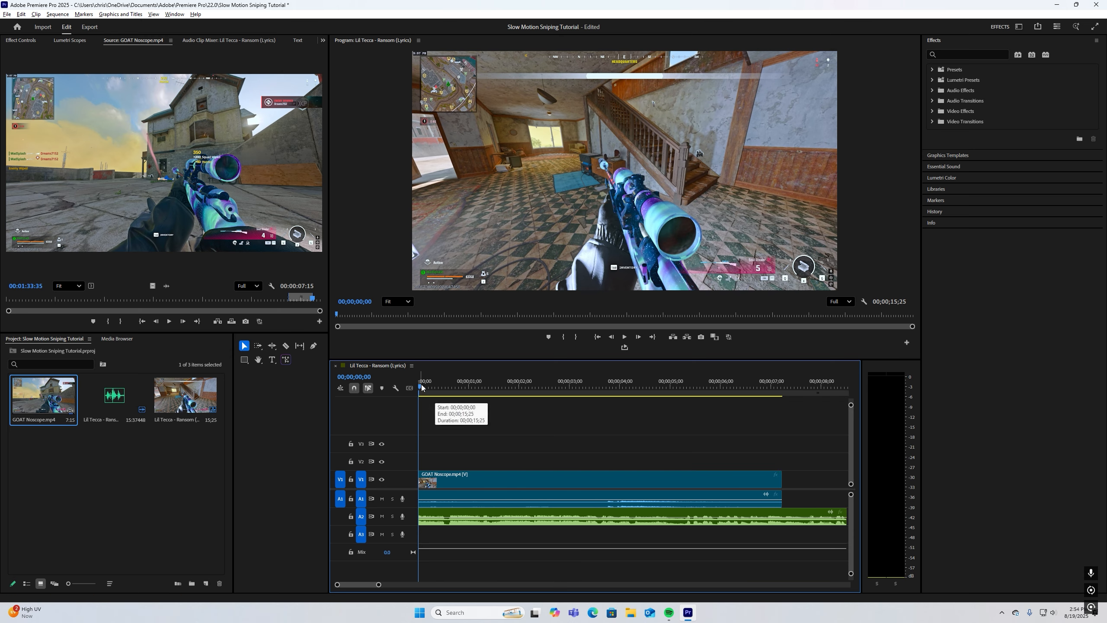
Trim the song's beginning to 00;00;00;18 and ripple delete the gap so it starts at the sequence start
key("space")
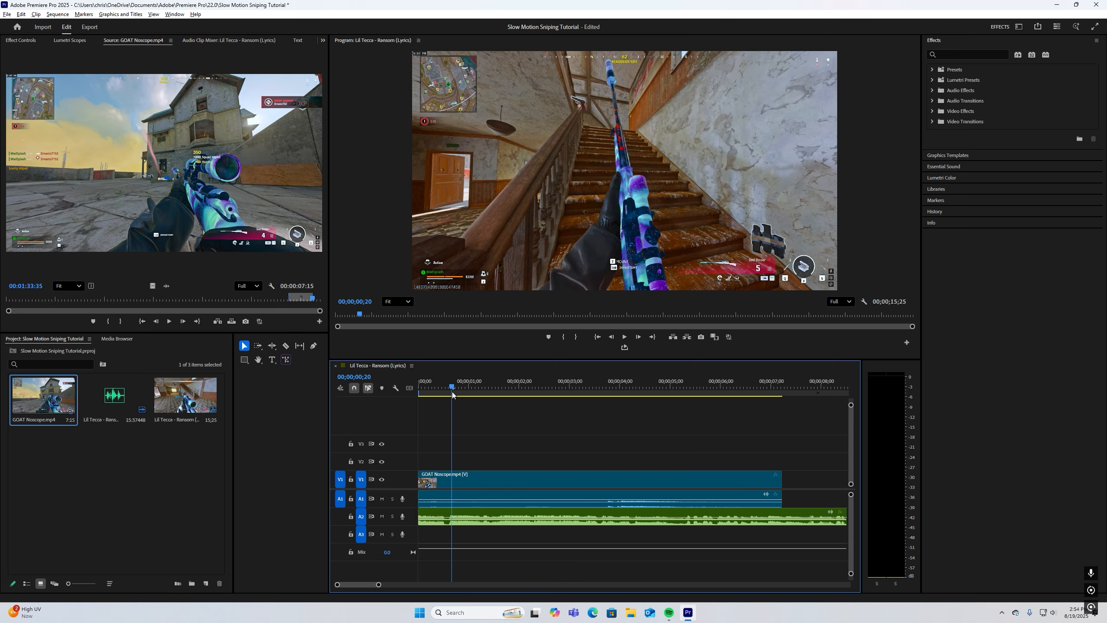
left_click(450, 390)
key("=")
key("=")
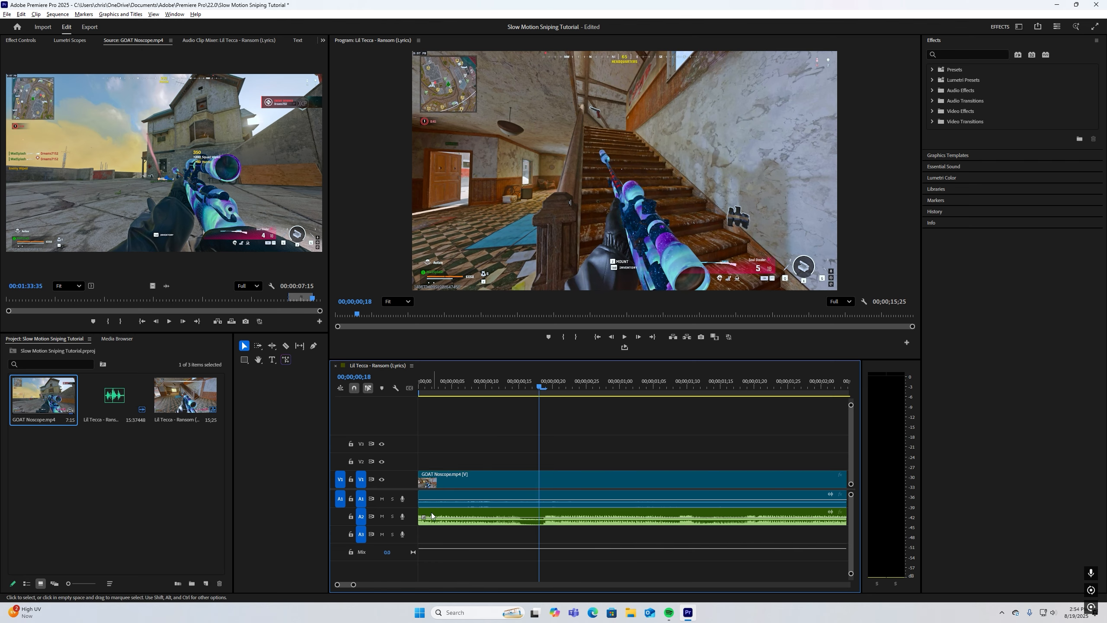
left_click_drag(432, 512, 553, 515)
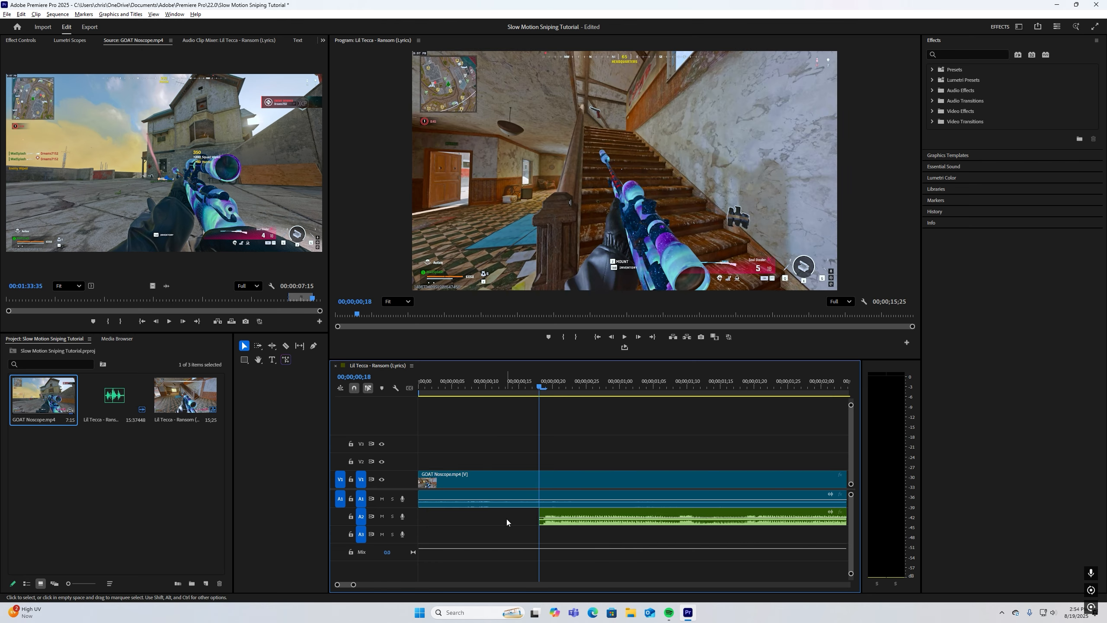
right_click(507, 520)
left_click(523, 527)
Play the sequence from its beginning to check the gameplay against the song
key("-")
key("-")
key("-")
key("-")
key("-")
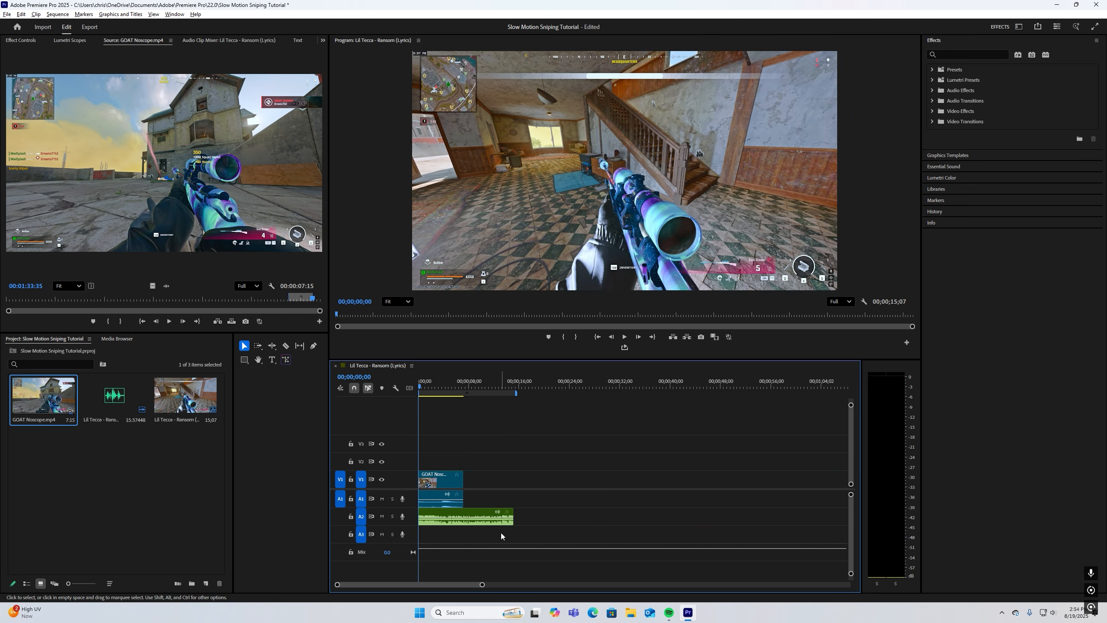
key("space")
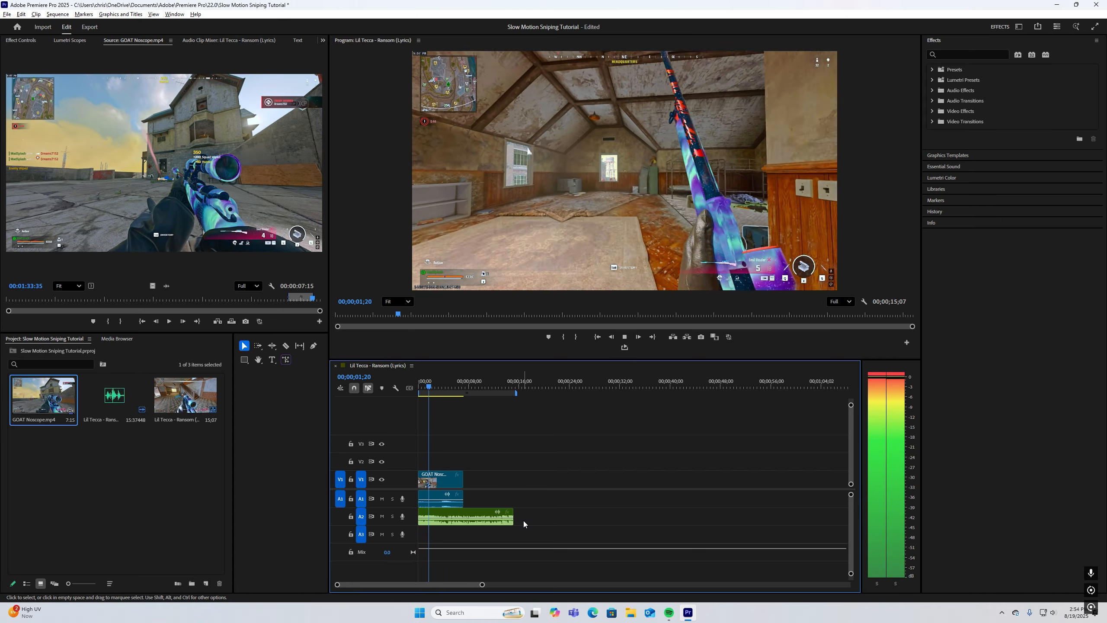
key("space")
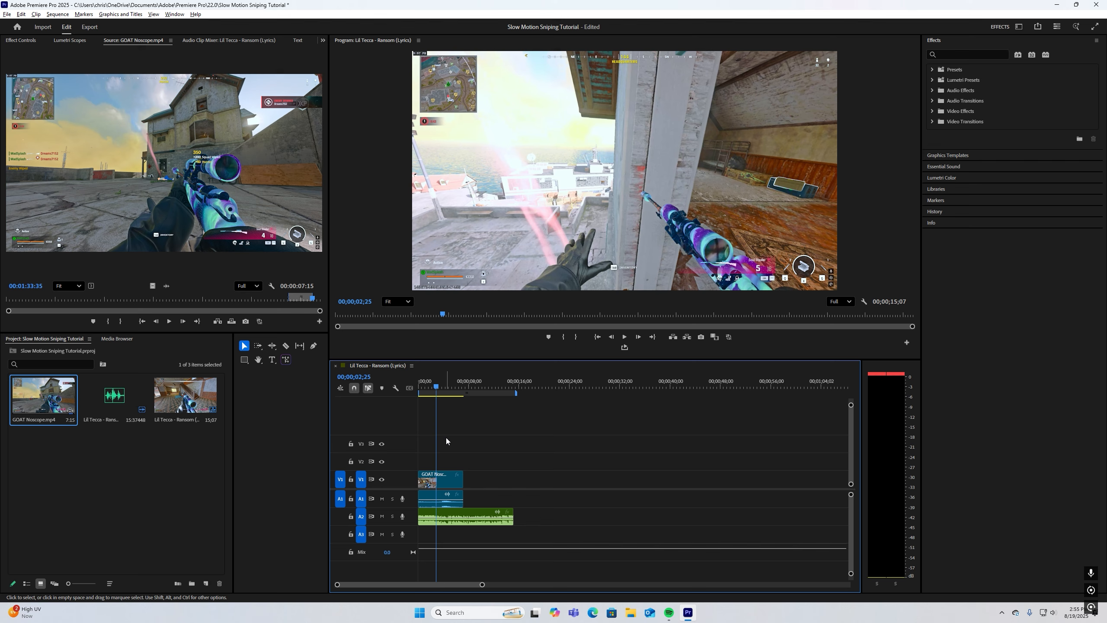
Split the gameplay clip at 00;00;03;00 and move the second piece right, leaving a gap of about 3.5 seconds
left_click_drag(445, 386, 436, 390)
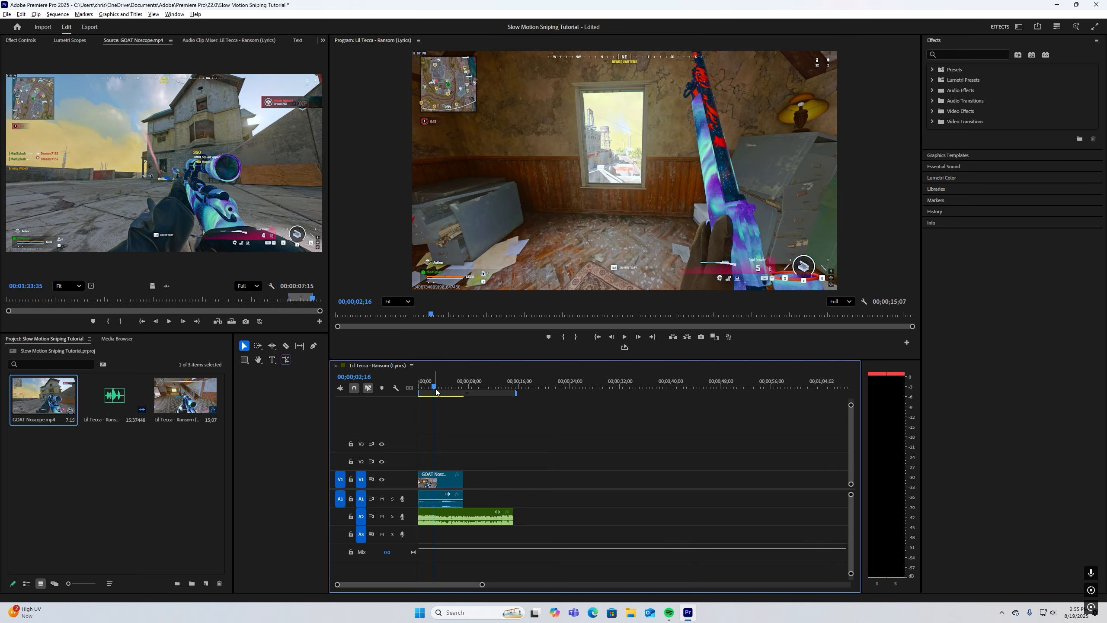
left_click_drag(436, 390, 437, 391)
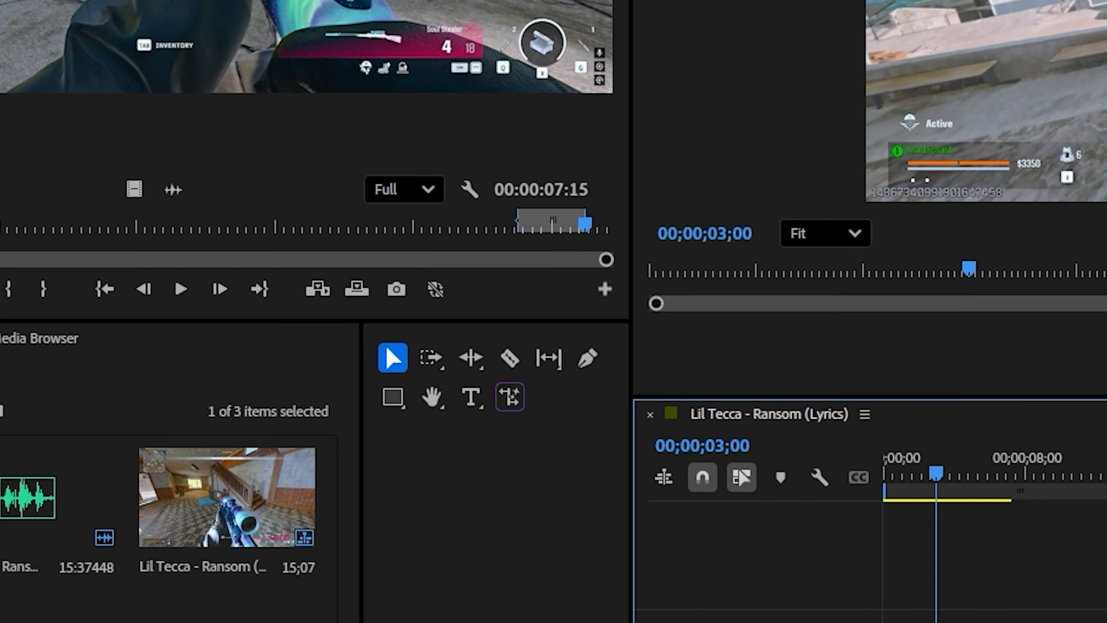
key("=")
key("=")
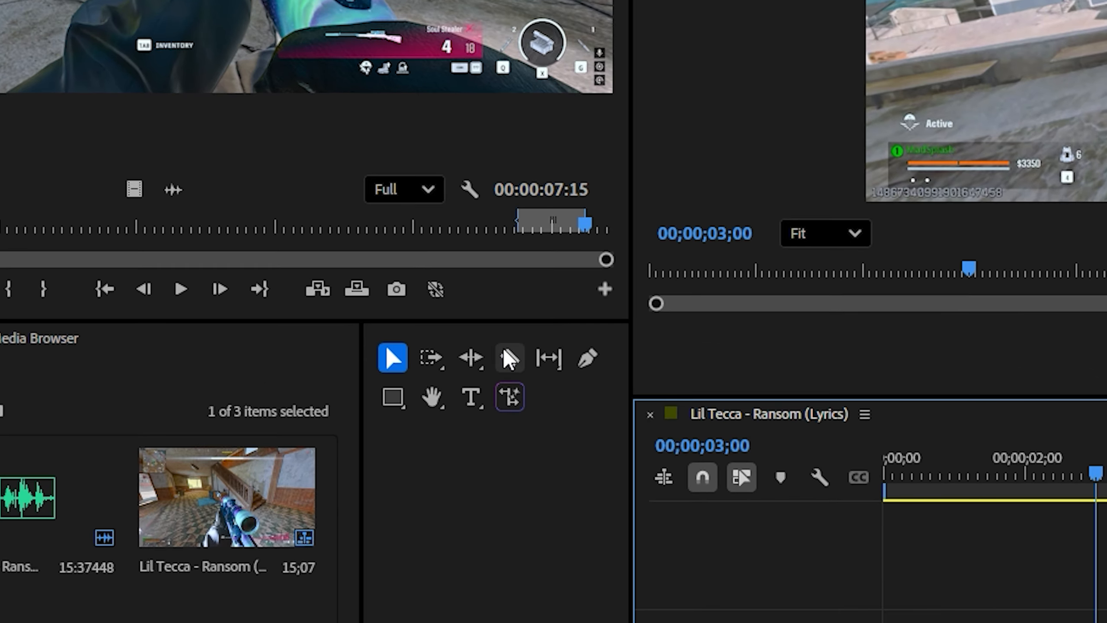
left_click(509, 358)
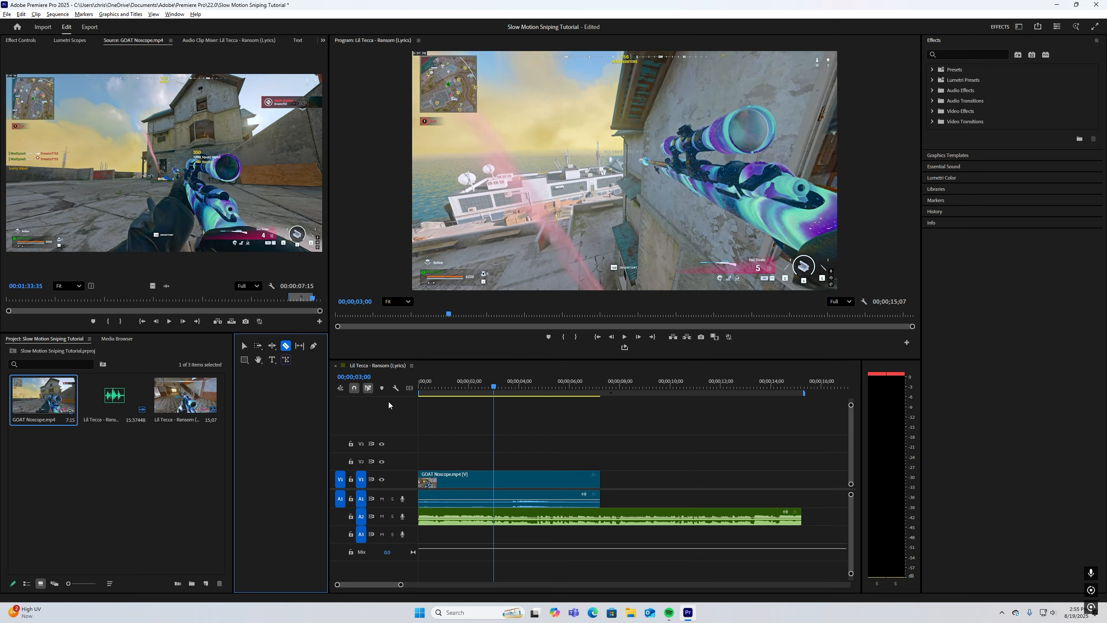
left_click(542, 366)
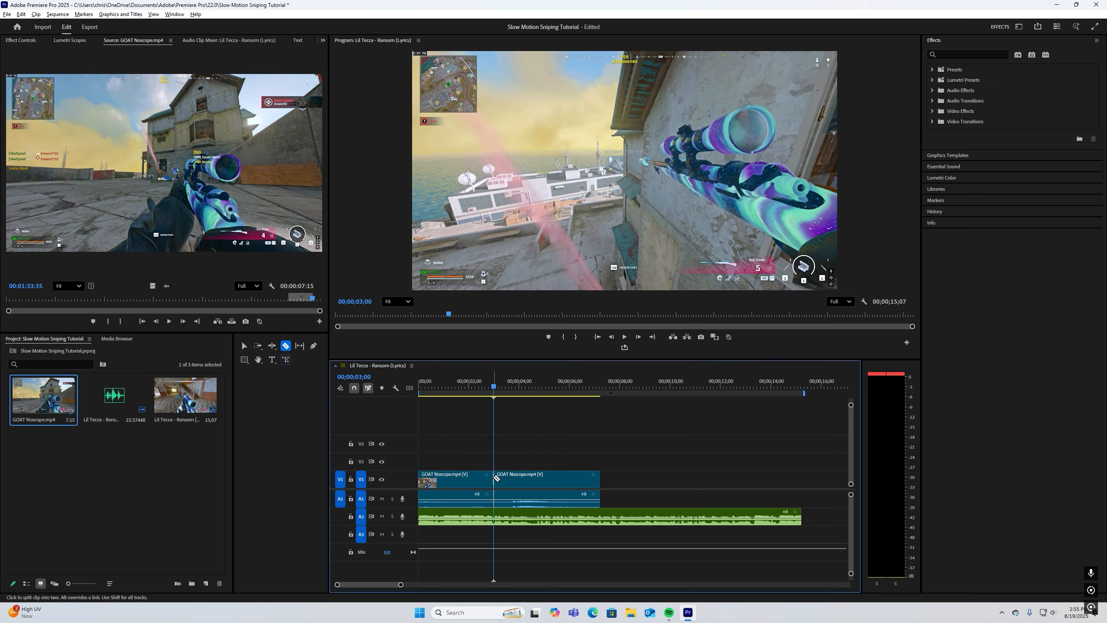
key("v")
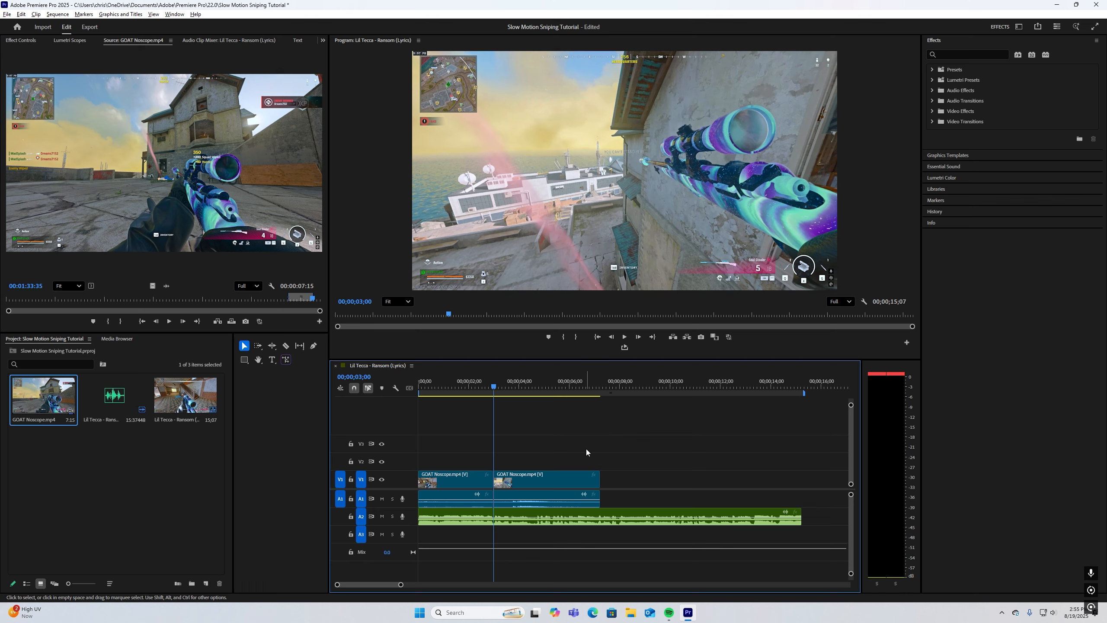
key("minus")
left_click_drag(470, 481, 514, 481)
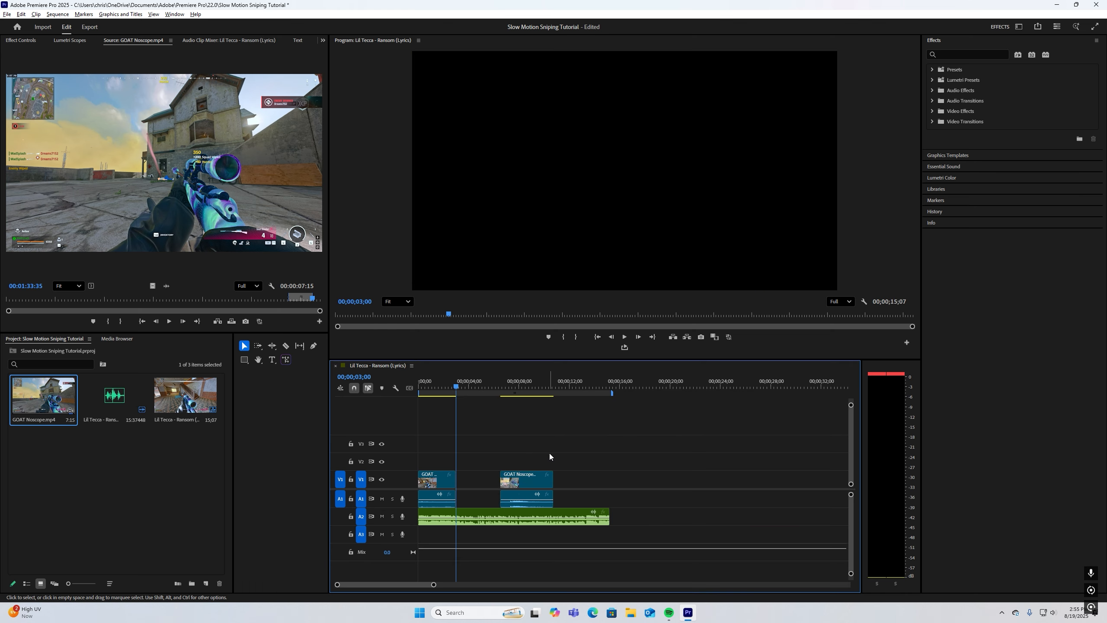
Split the second gameplay piece at the sniper shot, 00;00;07;09, and move the part after the cut beyond the song's end
left_click(532, 386)
left_click_drag(534, 387, 539, 388)
key("j")
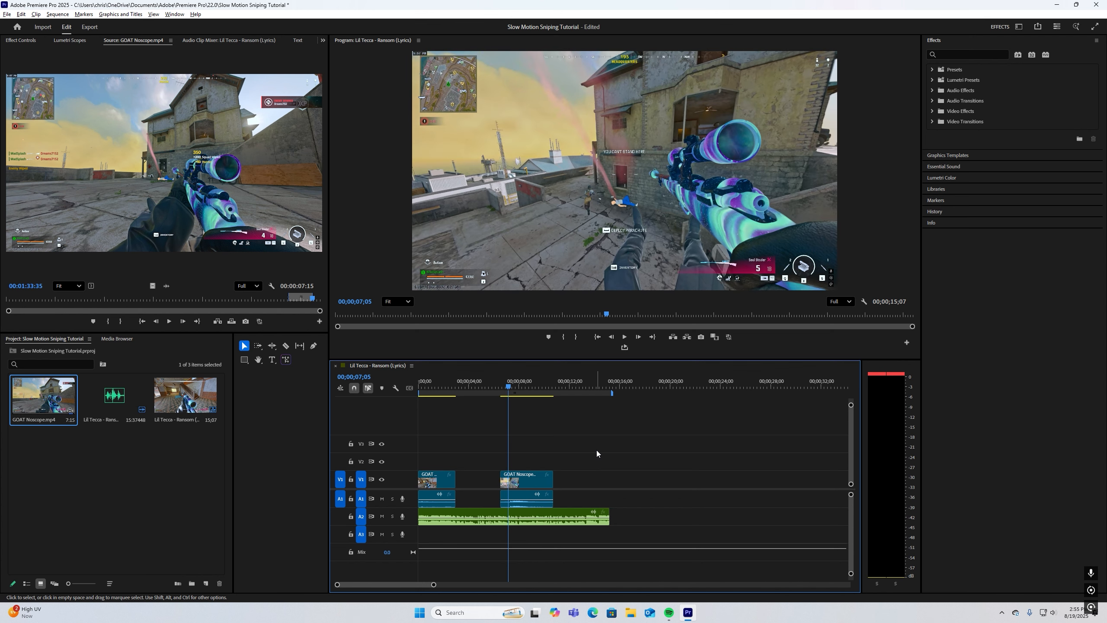
key("Right")
key("Right")
key("Right")
key("Right")
key("Left")
key("Right")
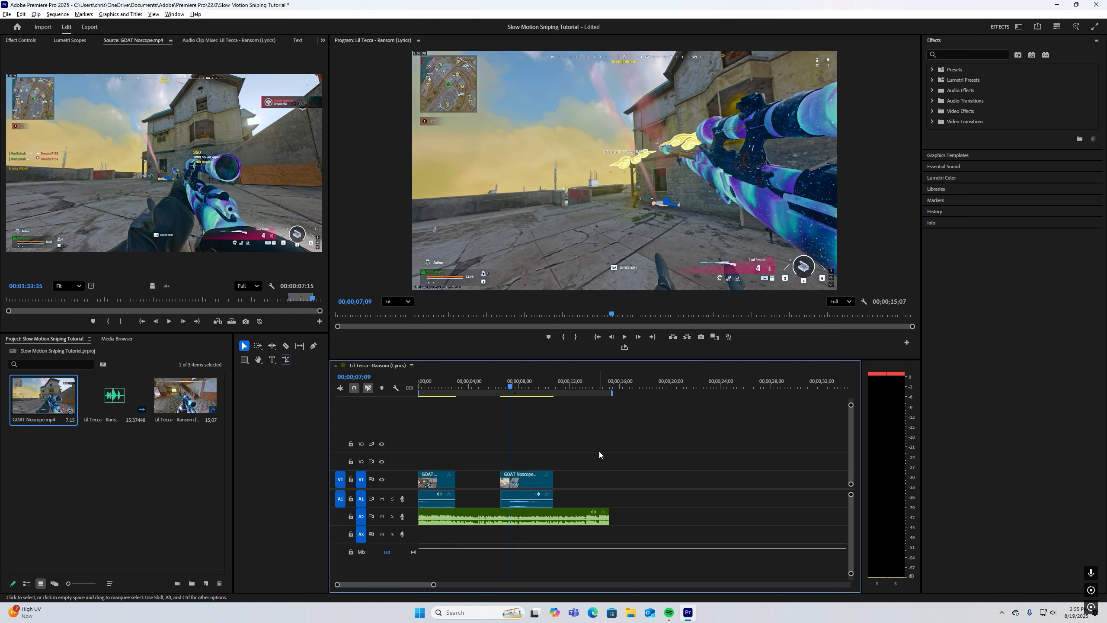
left_click(285, 346)
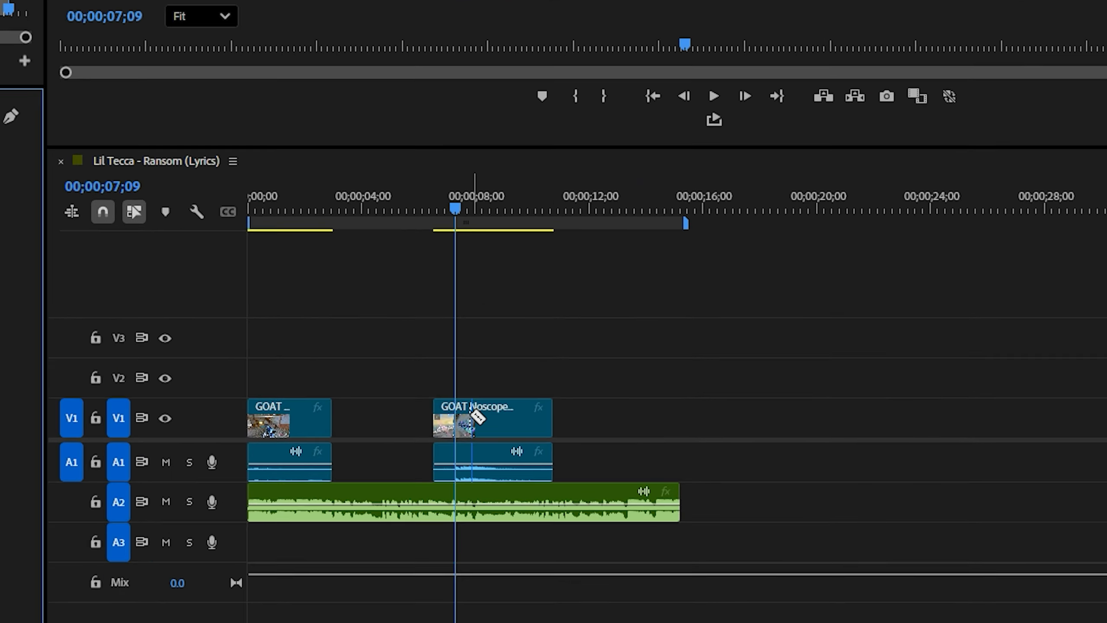
left_click(457, 419)
key("v")
left_click_drag(531, 485, 662, 484)
Locate the beat near the song's end and place the playhead on it at 00;00;13;09
left_click_drag(561, 385, 572, 387)
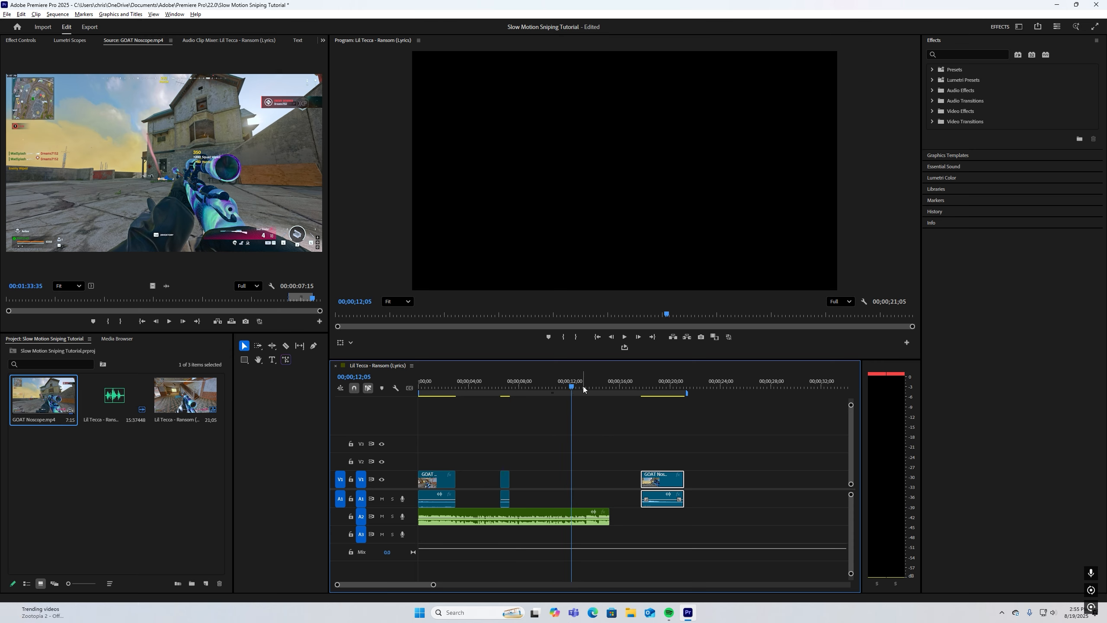
left_click(586, 392)
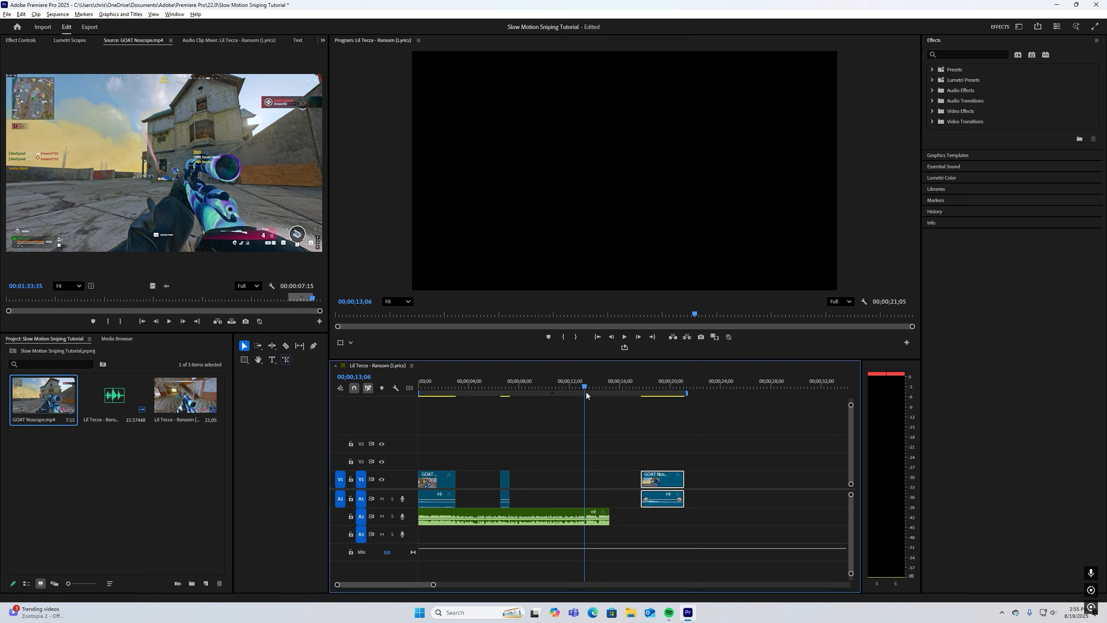
left_click(583, 388)
key("equal")
key("equal")
key("space")
key("space")
left_click_drag(678, 384, 644, 395)
key("equal")
key("equal")
key("equal")
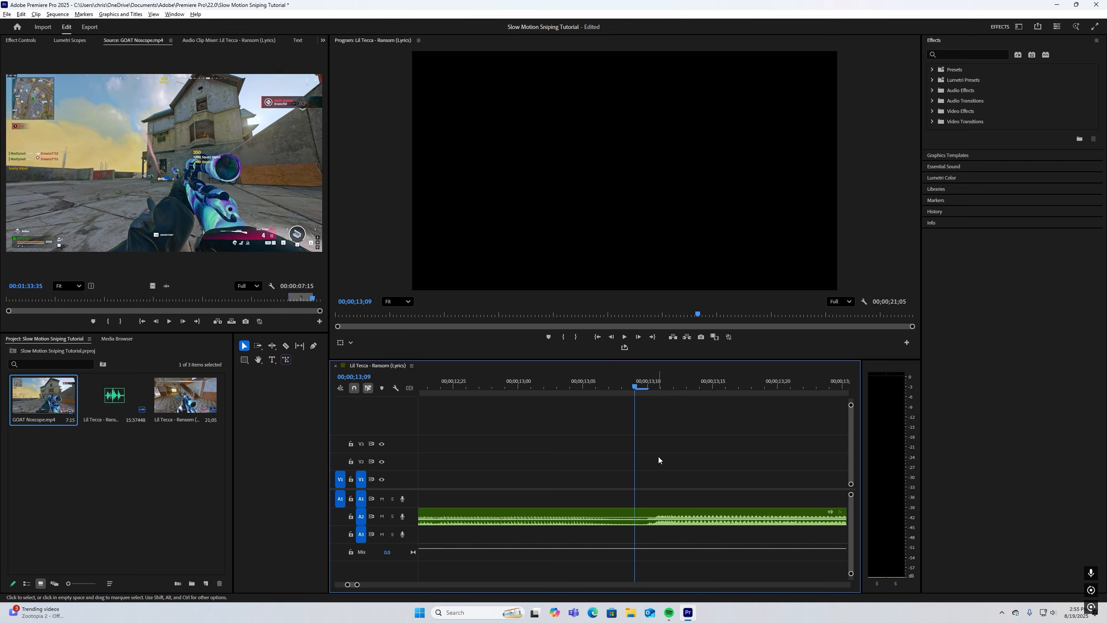
Move the last gameplay piece to start at 00;00;13;09 and trim its end to match the song's end
key("minus")
key("minus")
key("minus")
key("minus")
left_click_drag(757, 479, 650, 480)
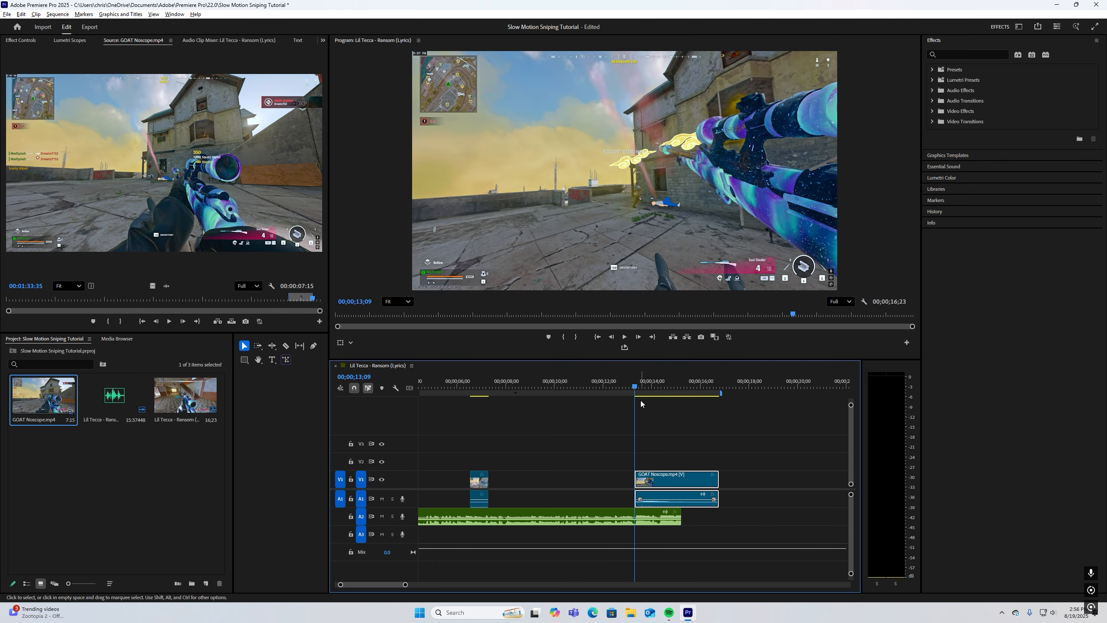
left_click_drag(717, 479, 680, 485)
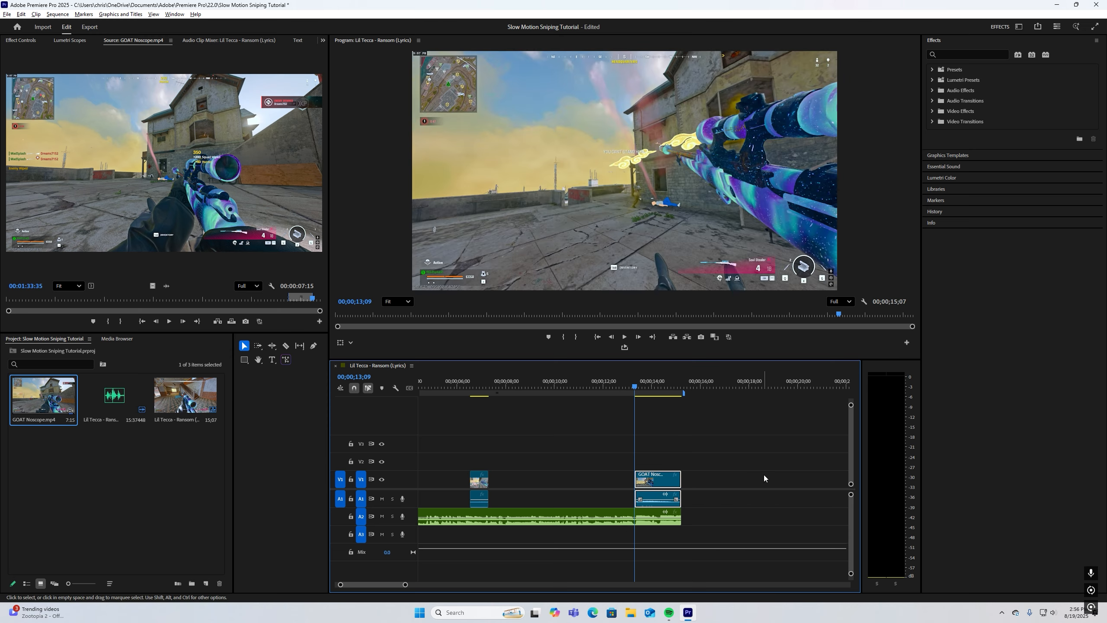
key("space")
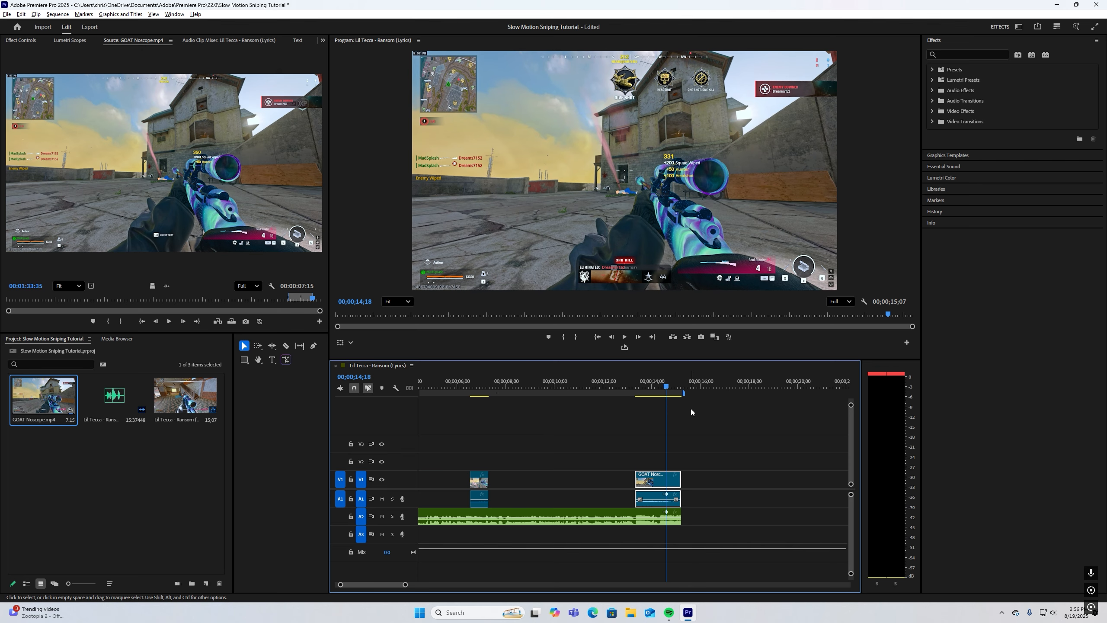
Play the sequence's opening to listen for the beat near the end of the first gameplay piece
key("minus")
left_click_drag(592, 387, 453, 439)
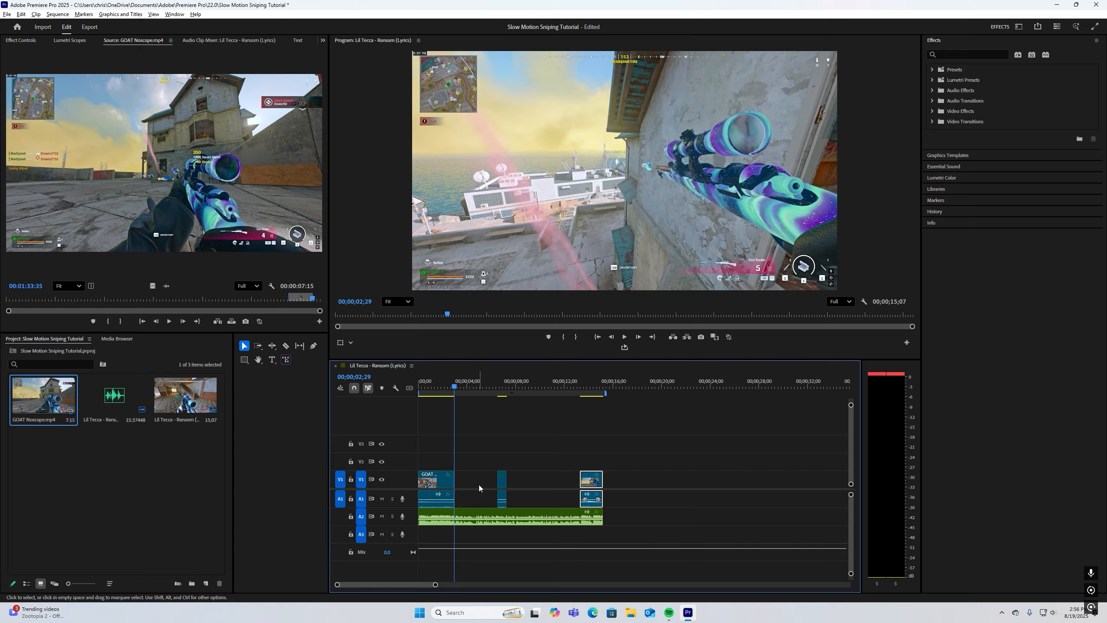
key("=")
key("=")
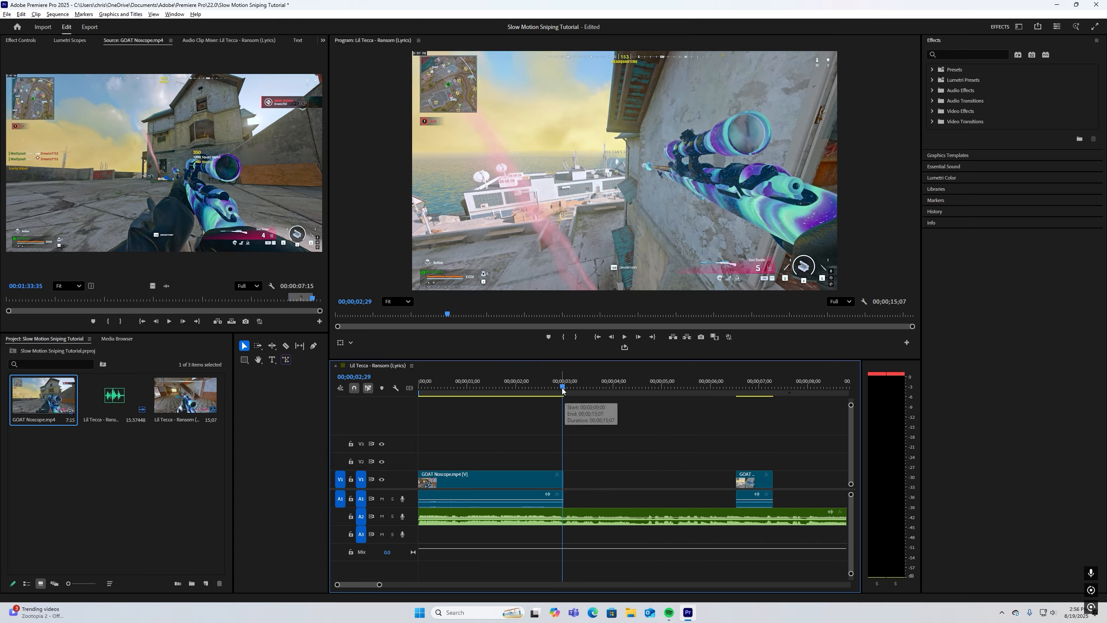
left_click_drag(568, 431, 471, 413)
key("space")
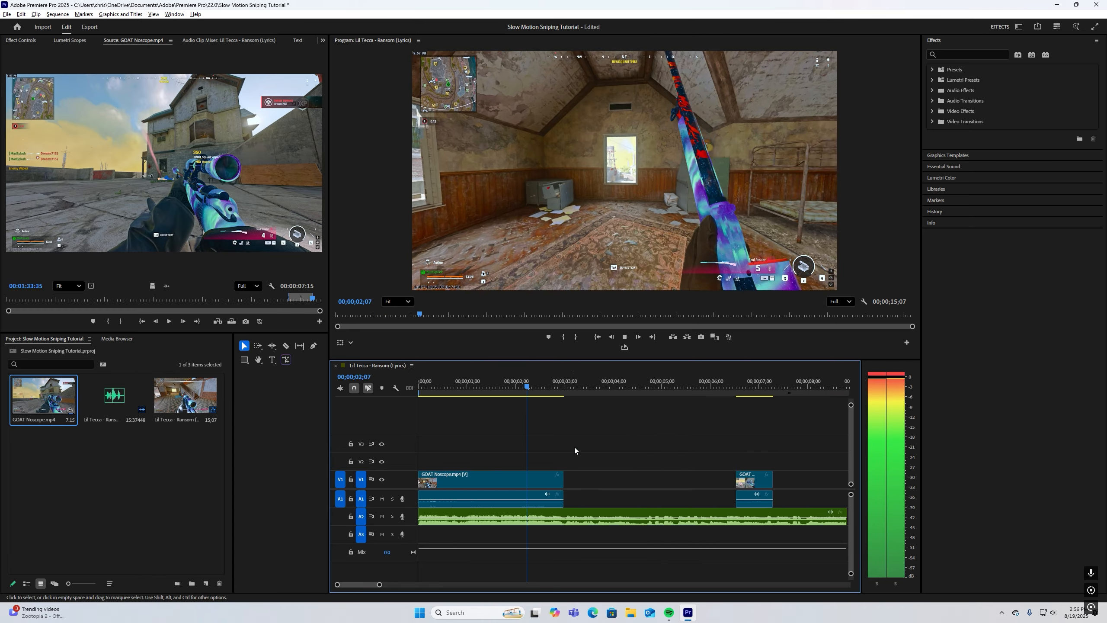
key("space")
mouse_move(549, 386)
left_mouse_down()
mouse_move(524, 396)
mouse_move(550, 389)
mouse_move(538, 393)
left_mouse_up()
key("=")
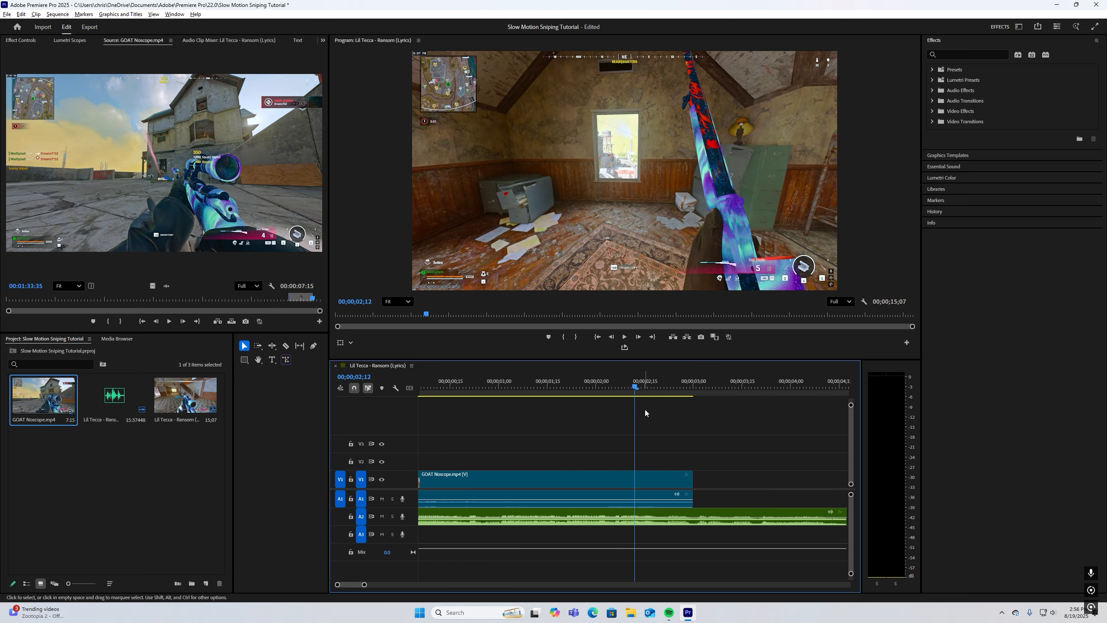
Replay the opening from 00;00;01;19 and place the playhead on the song's beat at 00;00;02;10
left_click_drag(635, 387, 559, 392)
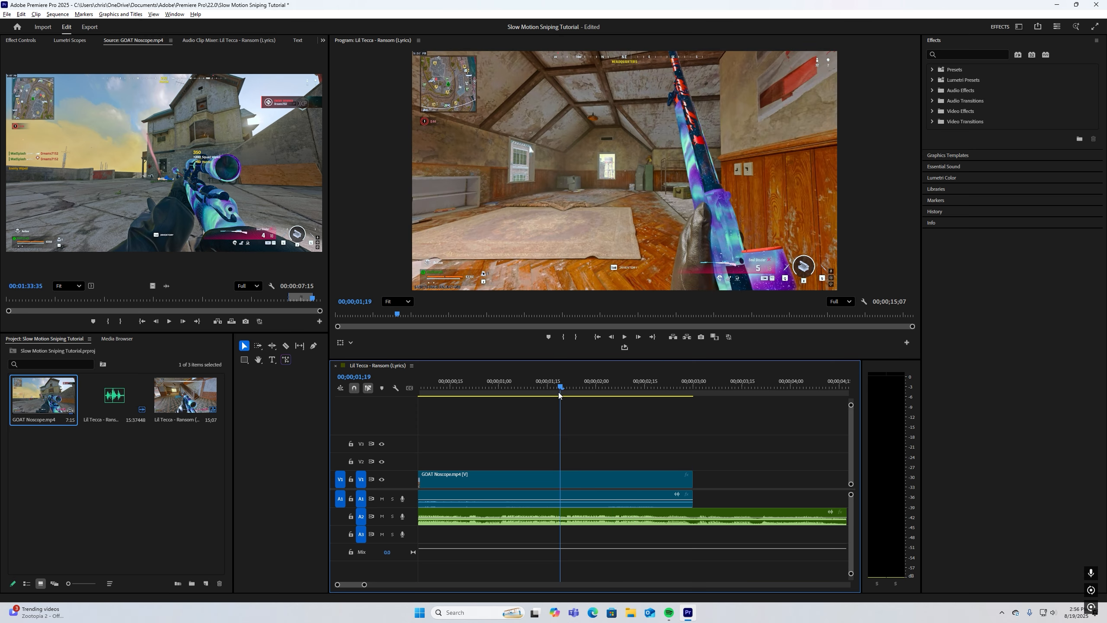
key("space")
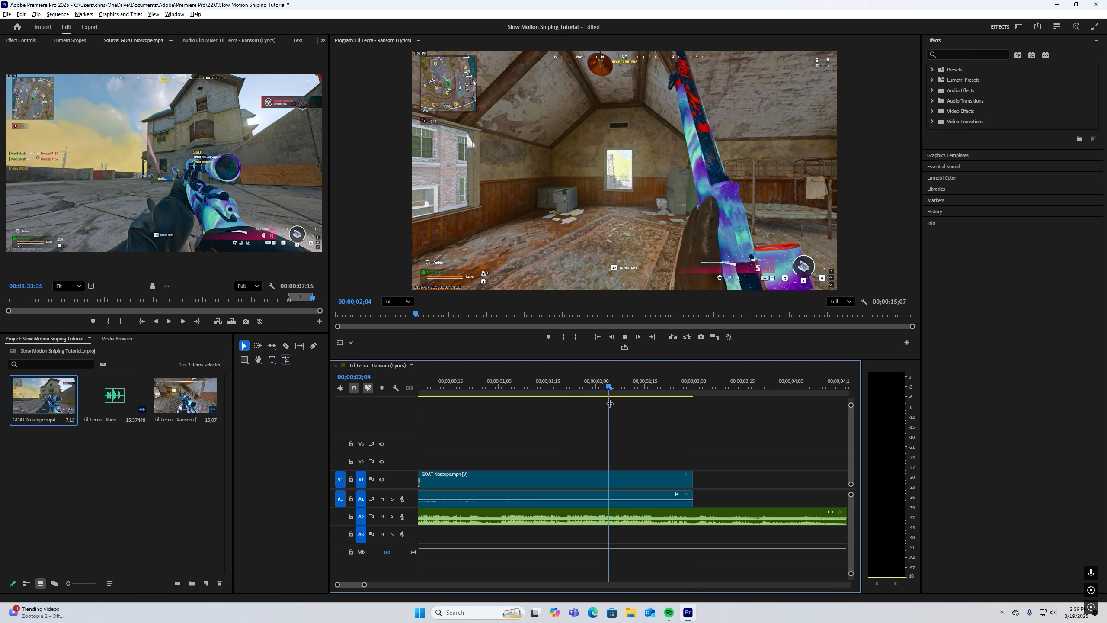
left_click_drag(645, 387, 628, 390)
key("space")
key("space")
left_click(628, 391)
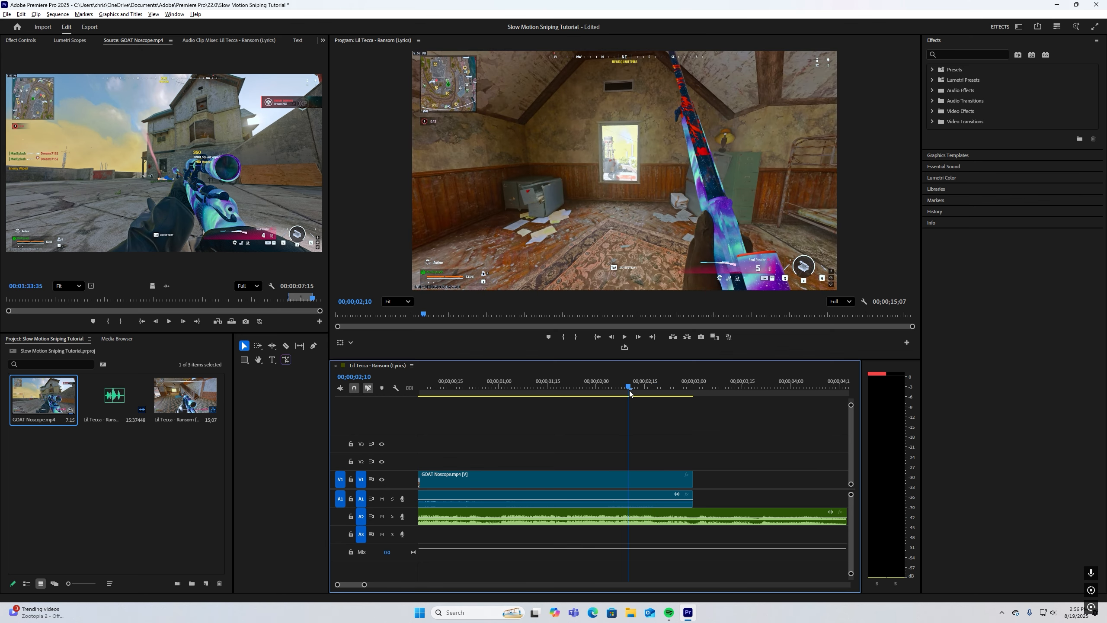
Shorten the first gameplay piece from its beginning and move the middle piece to start at 00;00;02;10
key("minus")
key("minus")
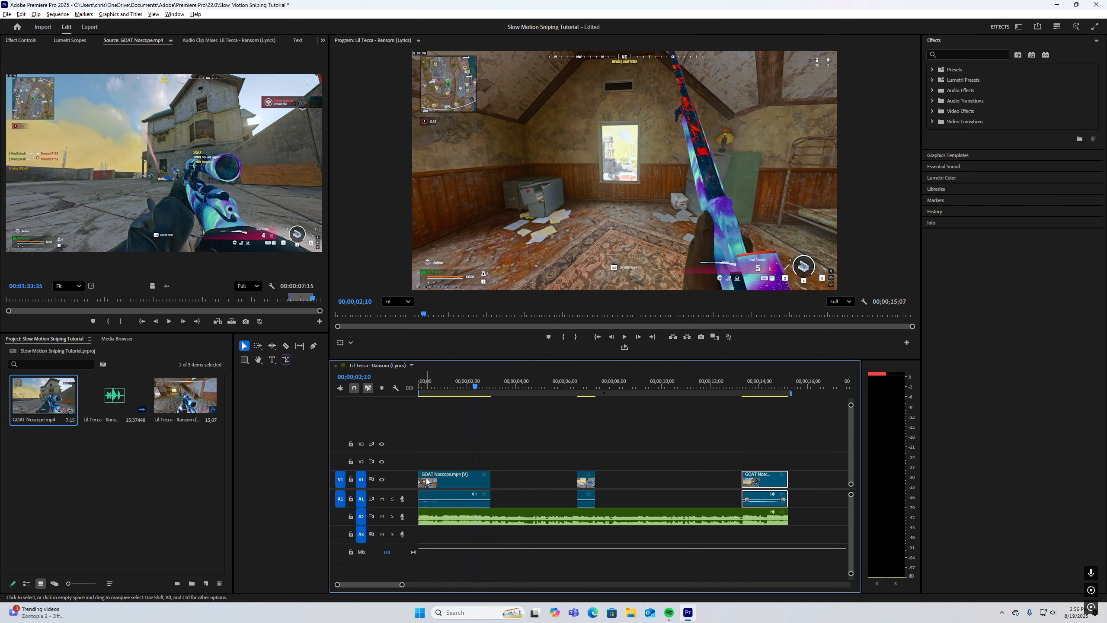
mouse_move(426, 481)
left_mouse_down()
mouse_move(453, 481)
mouse_move(434, 483)
left_mouse_up()
left_click(497, 476)
left_click(576, 484)
left_click_drag(584, 482, 487, 481)
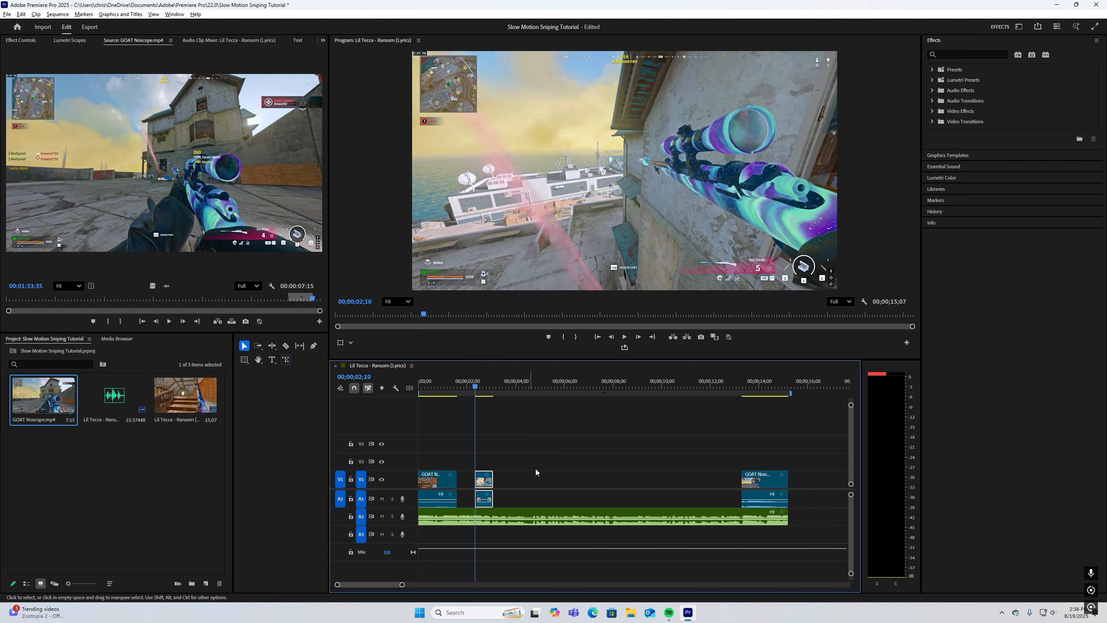
Extend the first gameplay piece so it fills the sequence from its start to the middle piece at 00;00;02;10
key("space")
left_click_drag(500, 386, 482, 395)
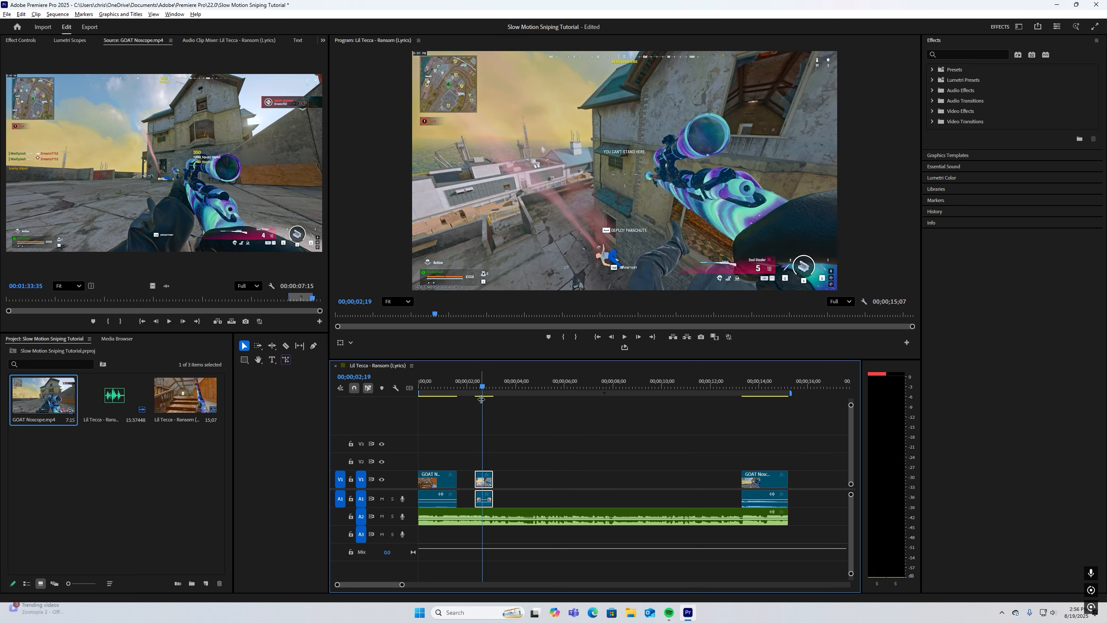
mouse_move(438, 484)
left_mouse_down()
mouse_move(450, 486)
mouse_move(423, 481)
left_mouse_up()
left_click_drag(491, 396, 474, 393)
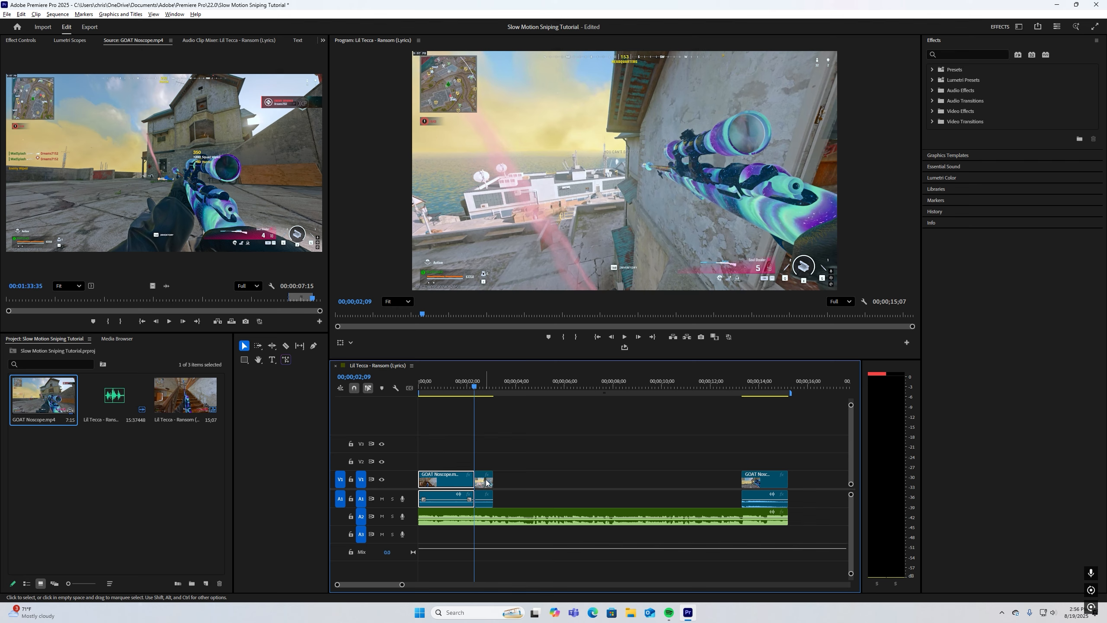
Examine the middle gameplay piece, then play the final piece from 00;00;13;09 to check the shot against the beat
left_click(486, 482)
left_click(477, 386)
left_click_drag(478, 384, 487, 386)
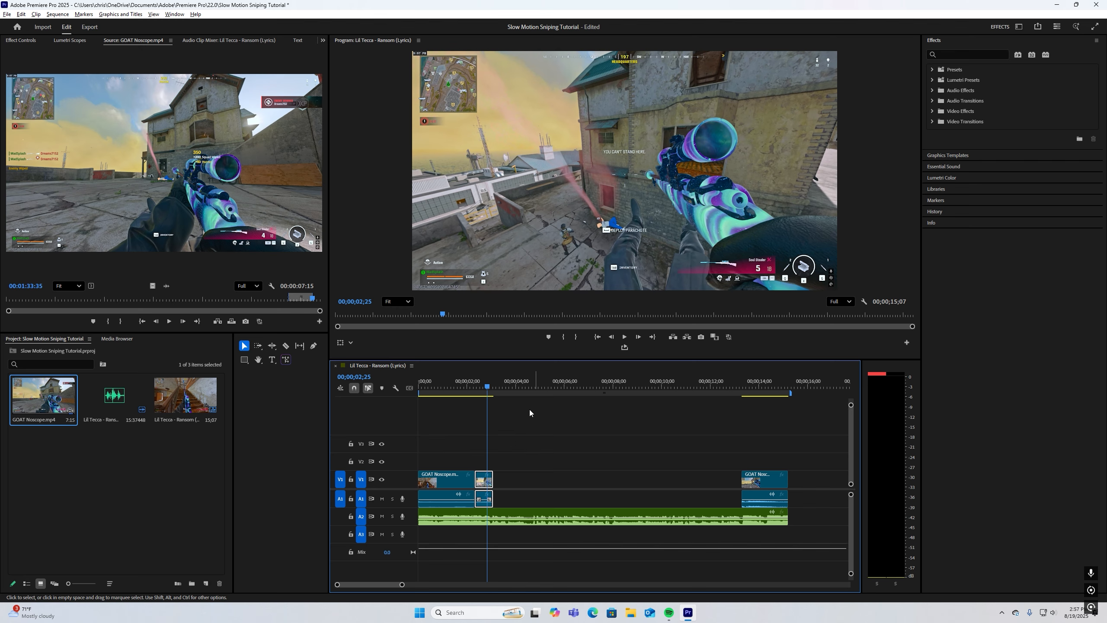
left_click_drag(489, 387, 740, 416)
key("equal")
key("Right")
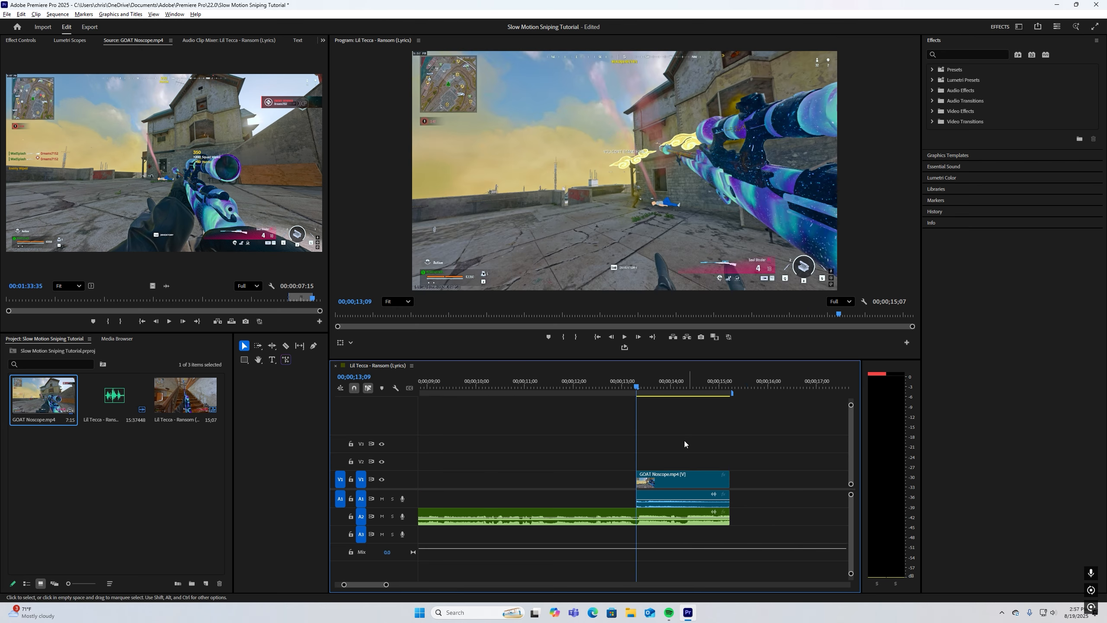
key("space")
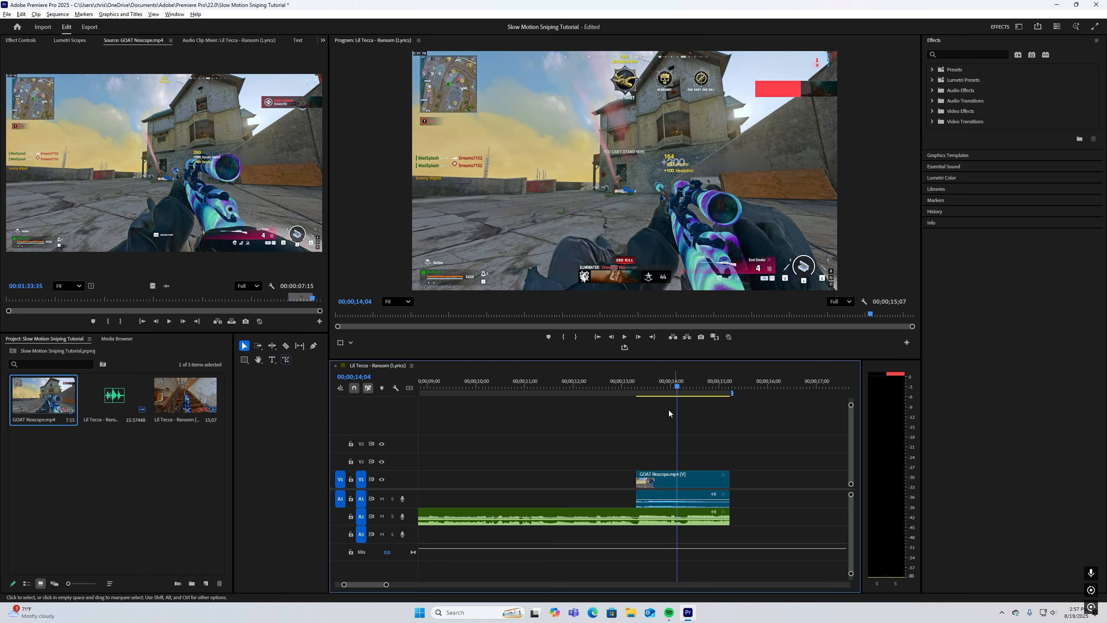
left_click_drag(673, 385, 640, 398)
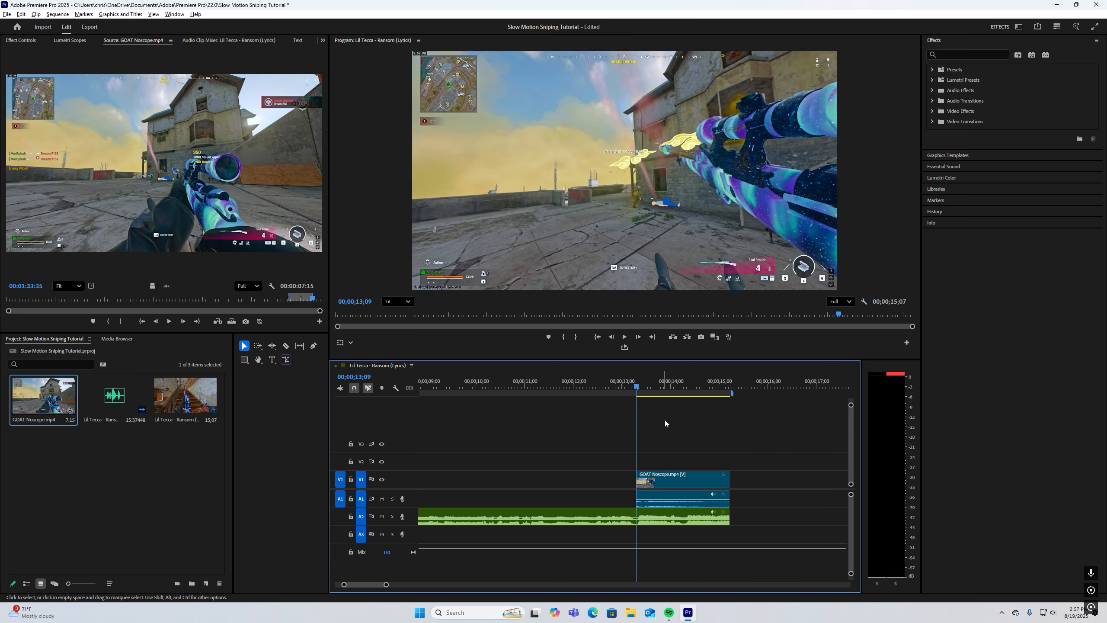
key("=")
key("-")
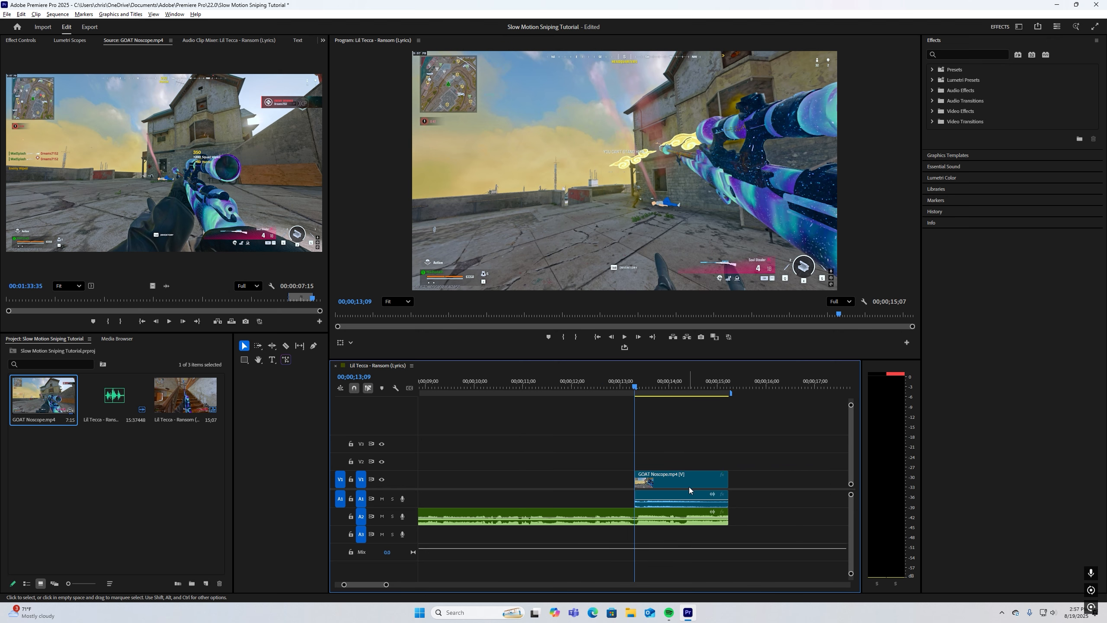
Move the final gameplay piece so it starts at the end of the song, making room for the middle piece
left_click_drag(667, 480, 762, 478)
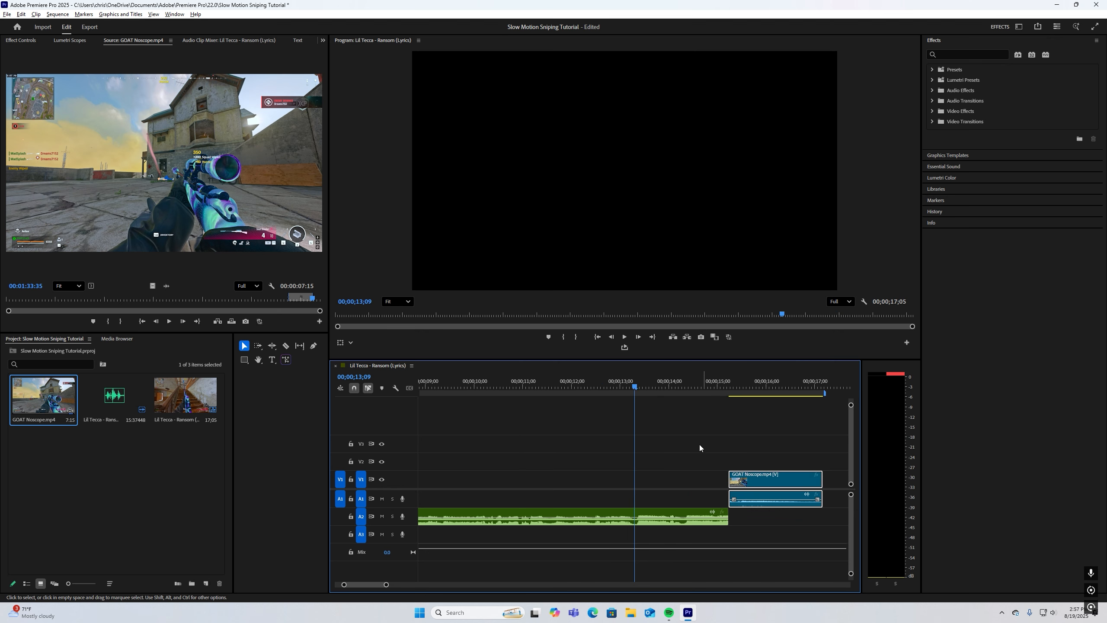
left_click(699, 446)
key("-")
key("-")
Slow the middle gameplay piece to 7% speed with Optical flow time interpolation
left_click(452, 481)
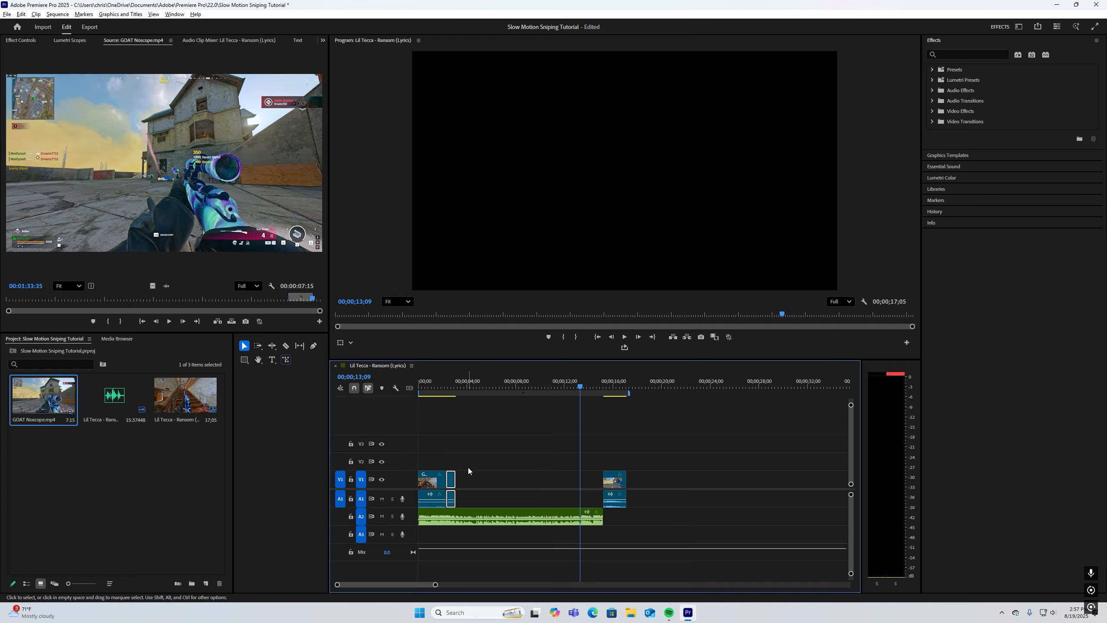
right_click(451, 483)
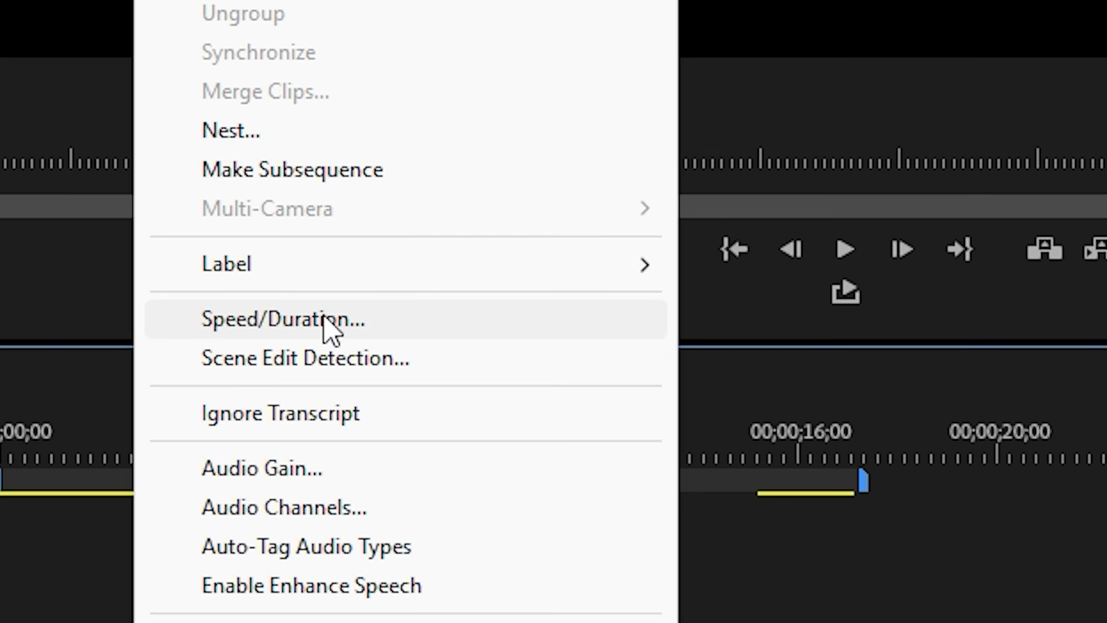
left_click(339, 324)
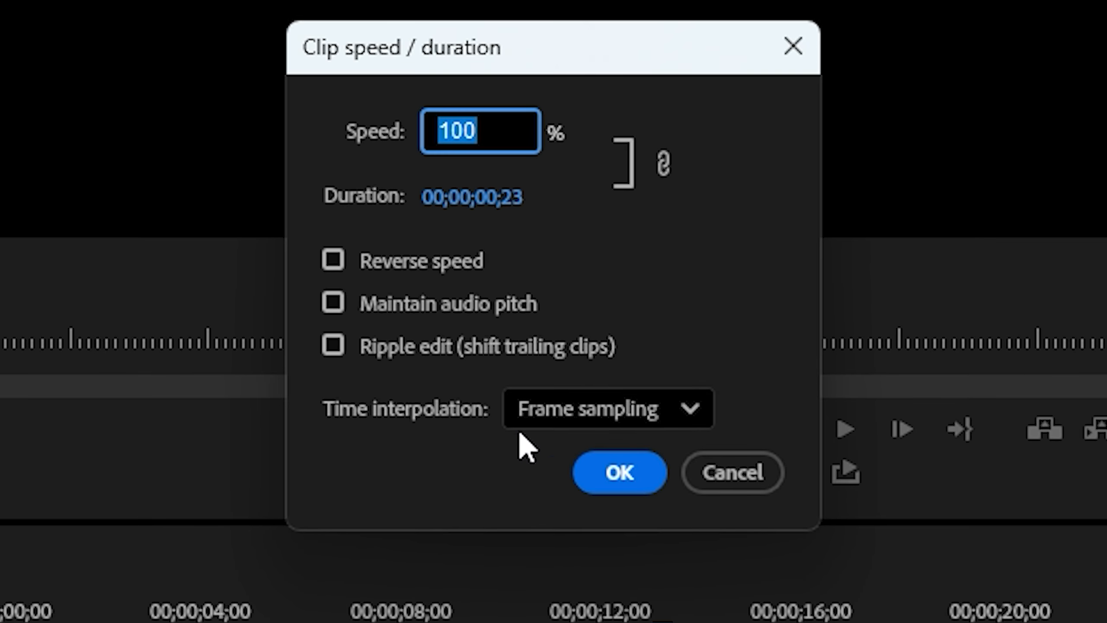
left_click(656, 405)
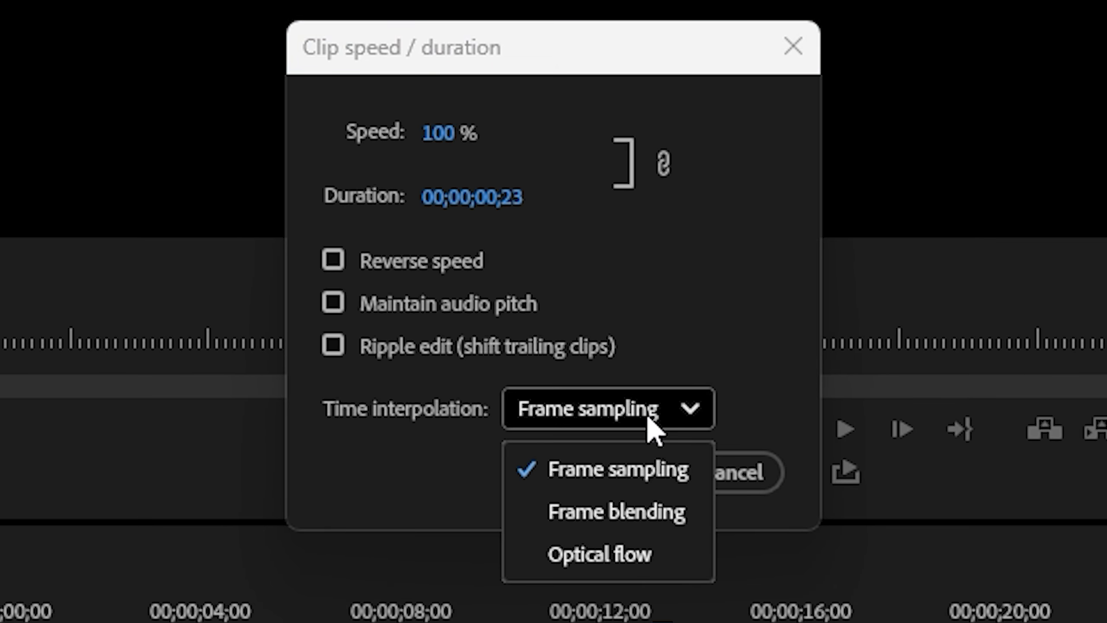
left_click(584, 565)
left_click(445, 136)
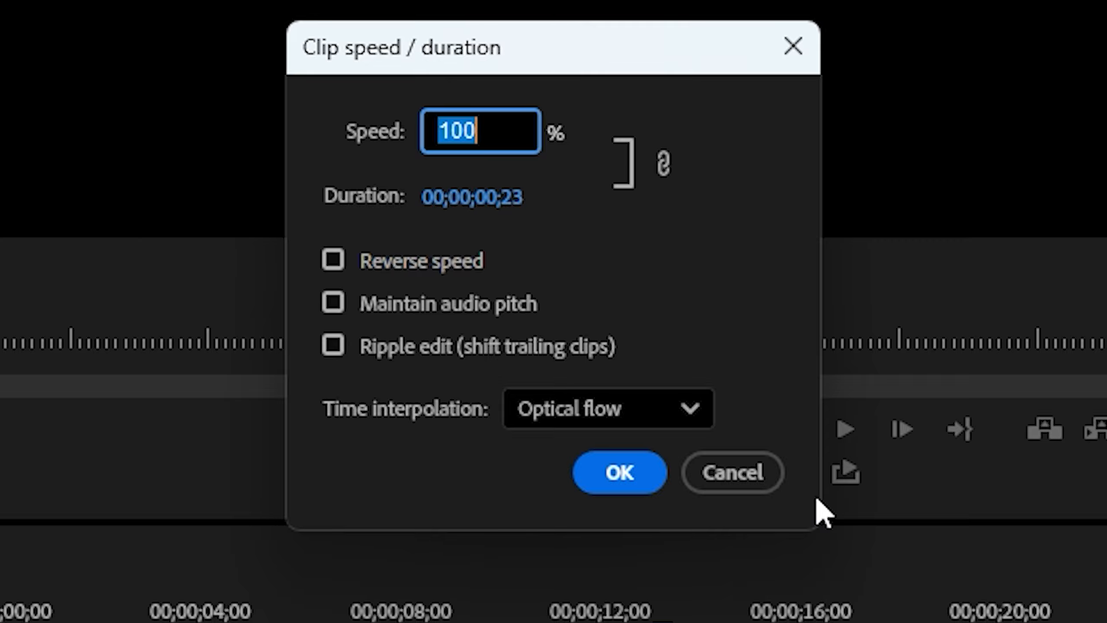
type("7")
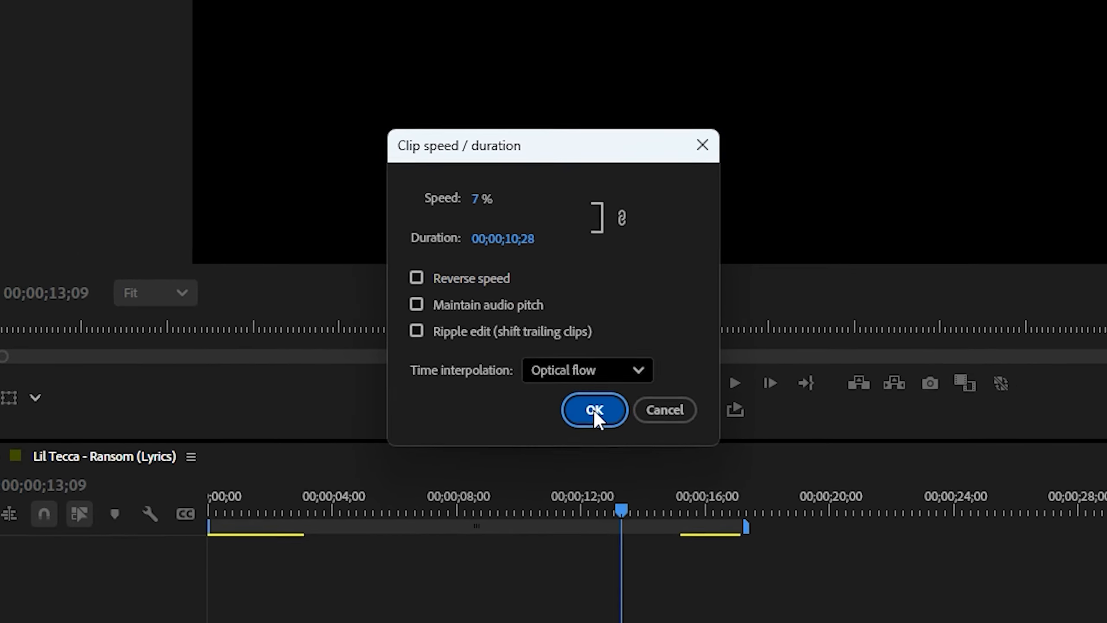
left_click(619, 474)
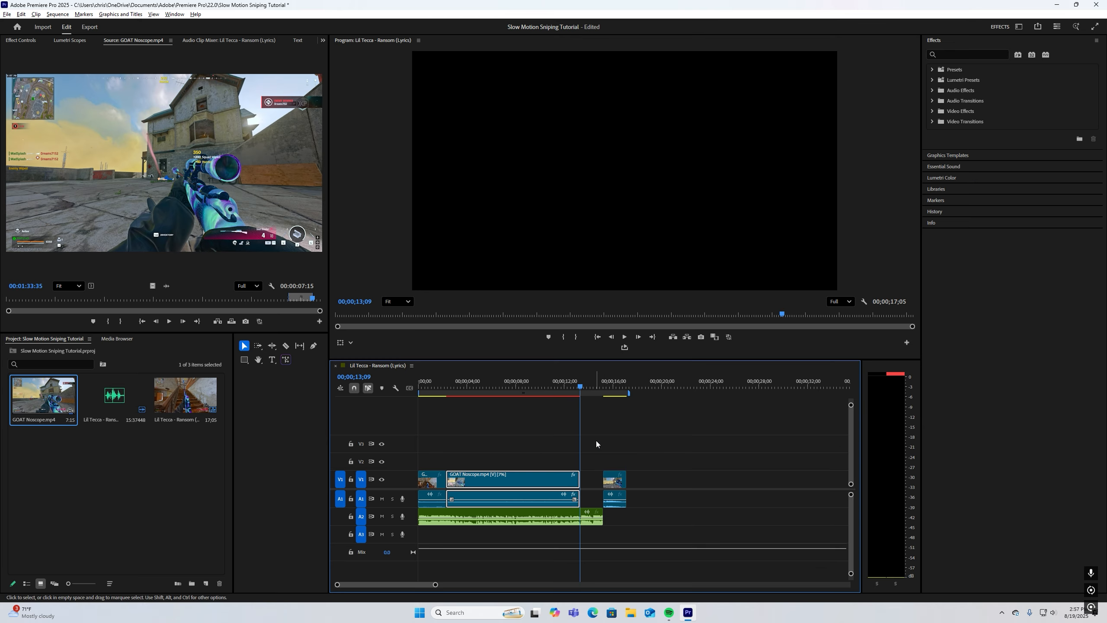
Examine how closely the end of the slowed middle piece lines up with the beat at 00;00;13;09
left_click(596, 441)
key("=")
key("=")
key("=")
key("=")
key("=")
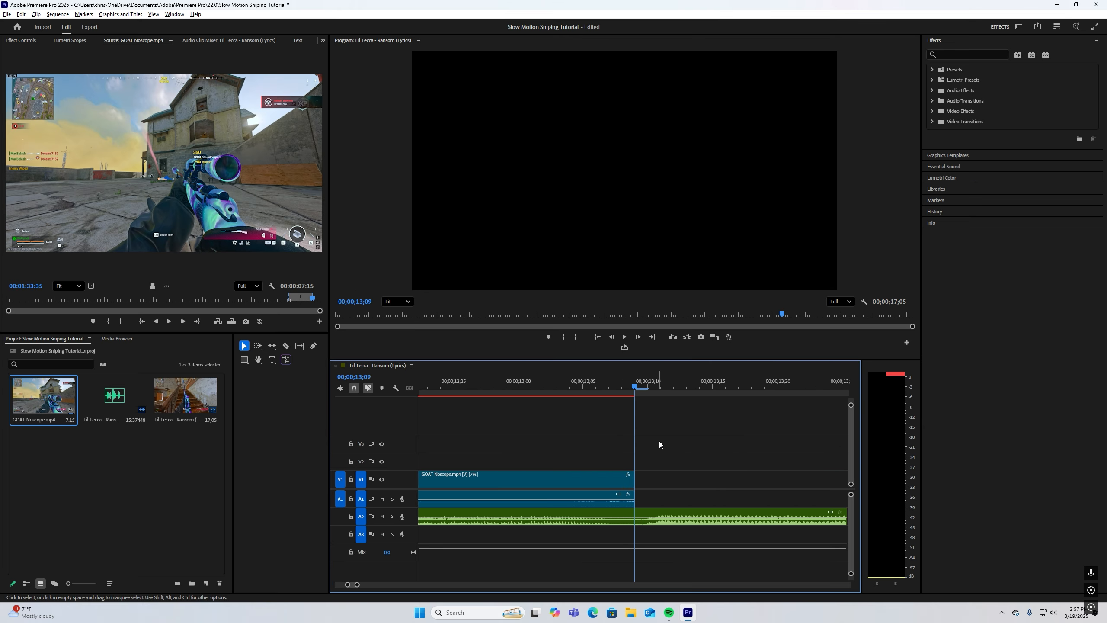
key("minus")
key("minus")
key("minus")
key("minus")
key("minus")
key("minus")
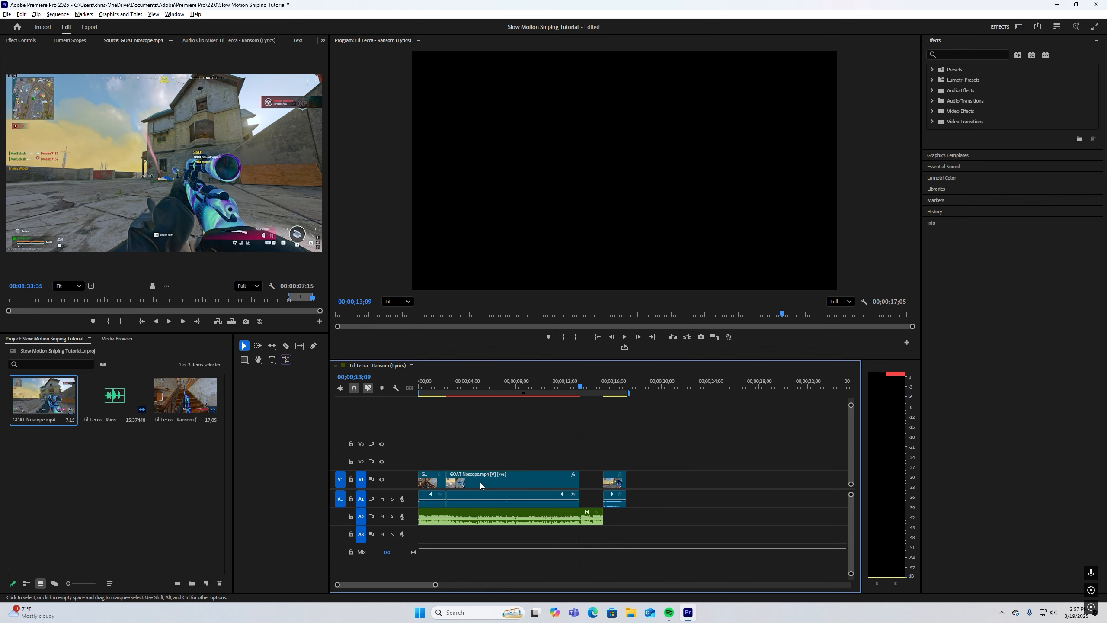
Try a 6% speed with Optical flow on the original-speed middle gameplay piece
right_click(451, 482)
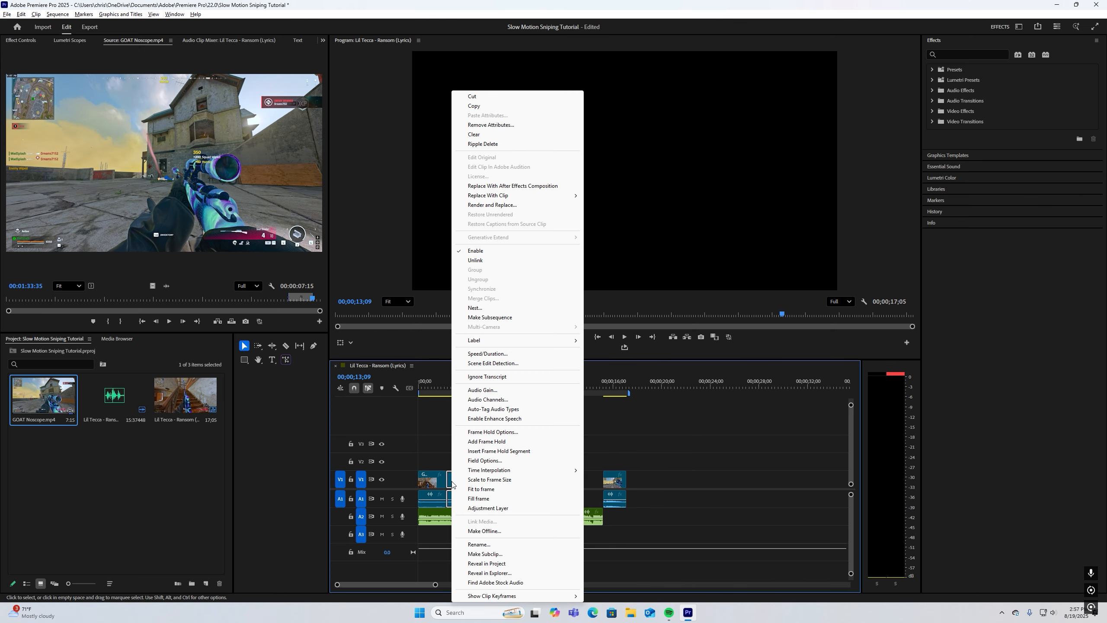
left_click(496, 354)
type("6")
left_click(566, 332)
left_click(570, 347)
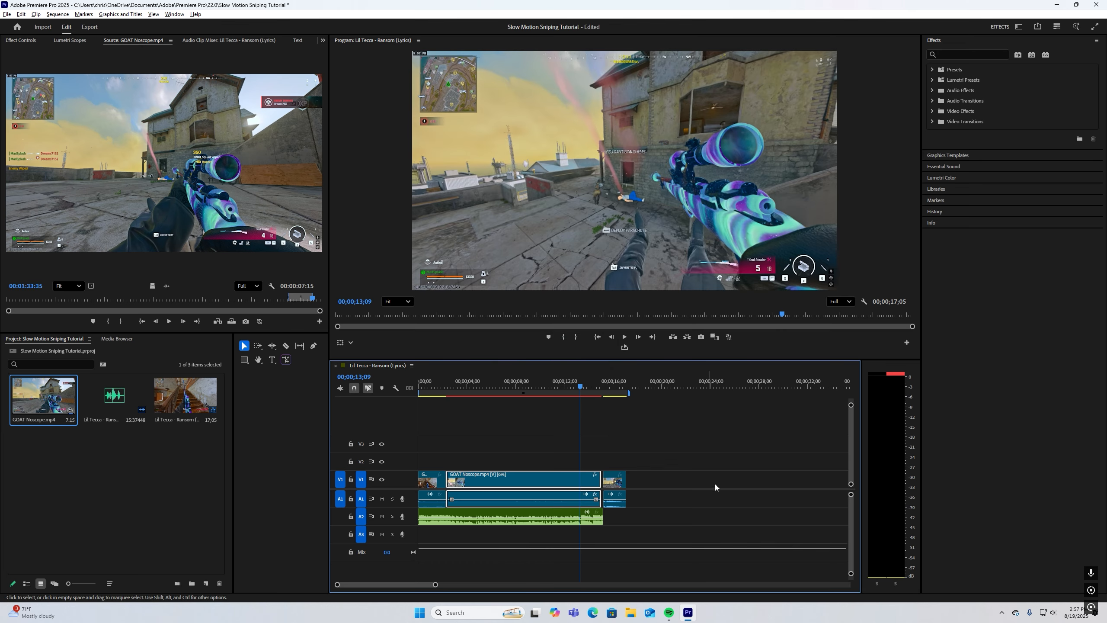
left_click(699, 468)
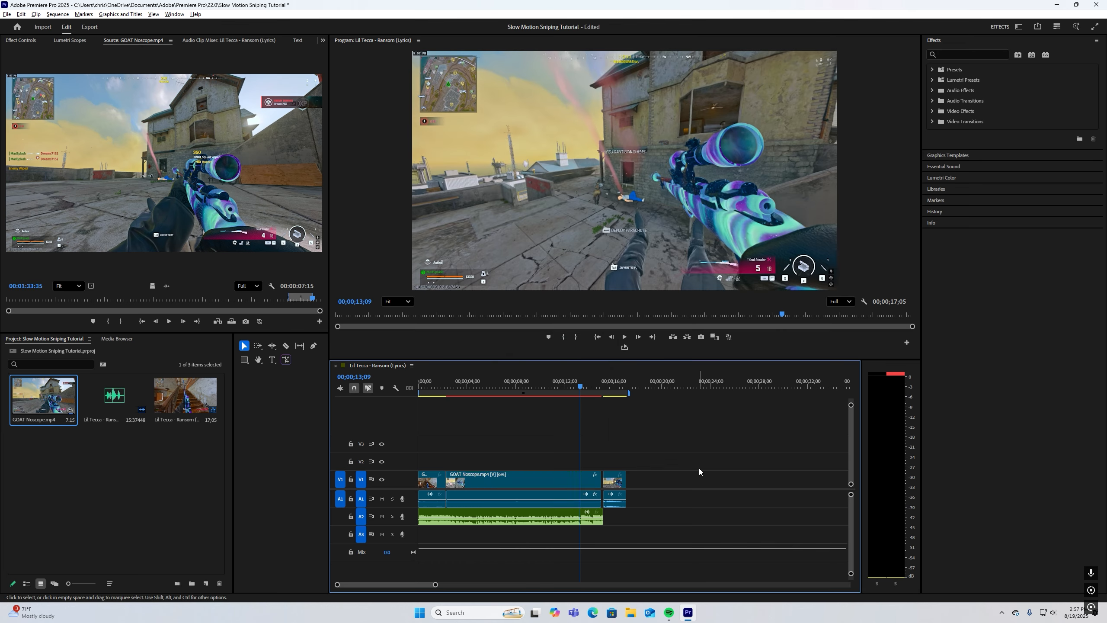
Try a 6.5% speed with Optical flow on the original-speed middle gameplay piece
right_click(452, 480)
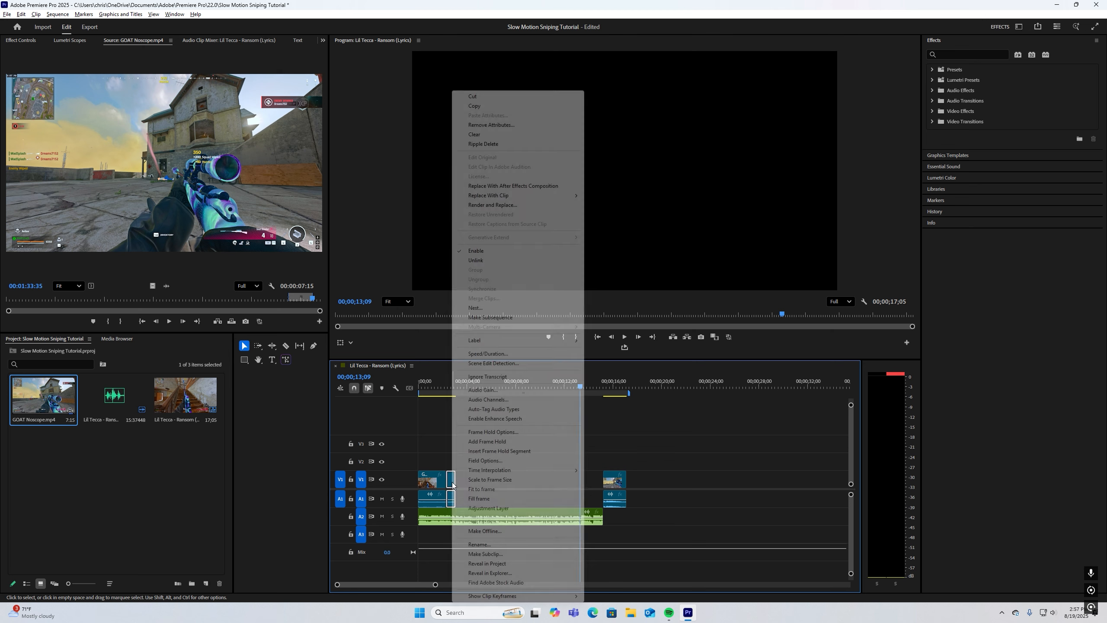
left_click(488, 354)
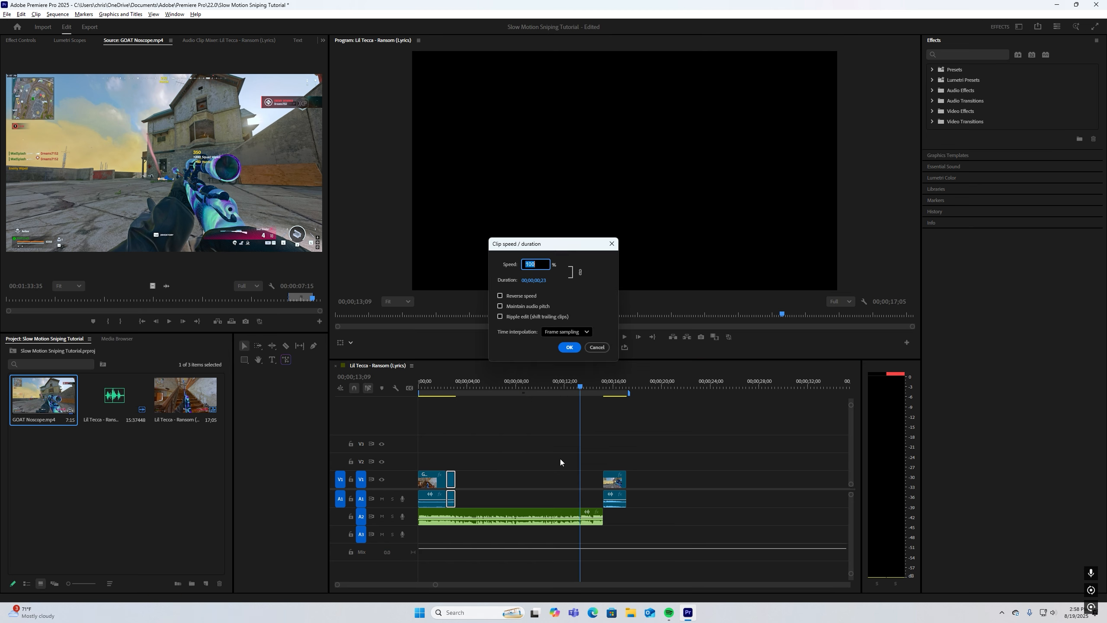
left_click(573, 334)
left_click(569, 348)
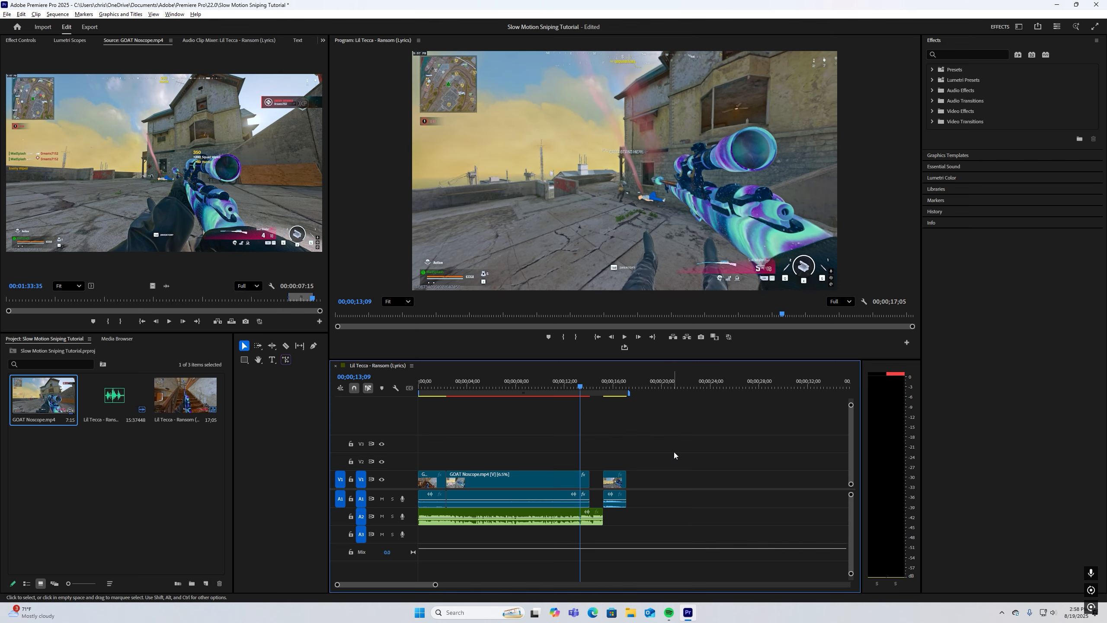
Try an 8.5% speed with Optical flow on the middle gameplay piece and undo it
right_click(451, 479)
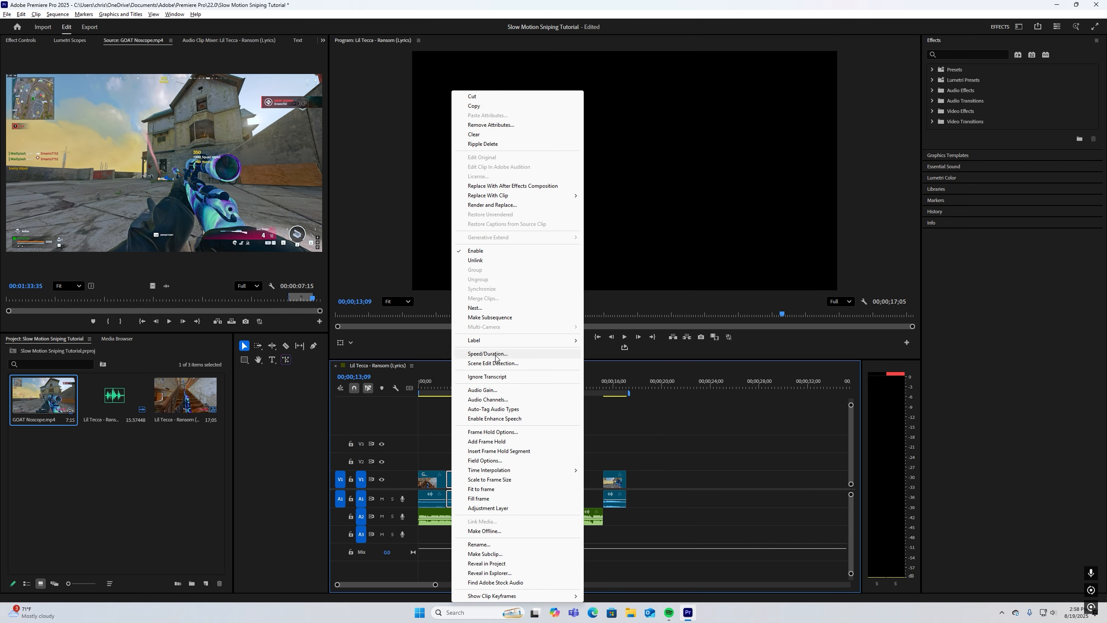
left_click(496, 355)
left_click(528, 264)
type("8.")
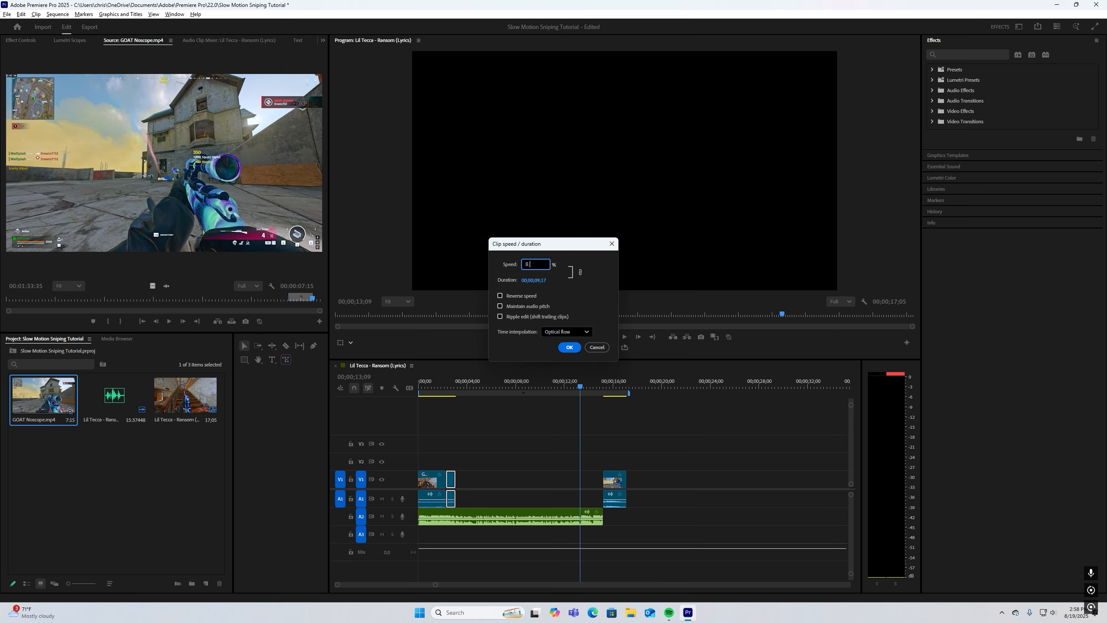
left_click(569, 347)
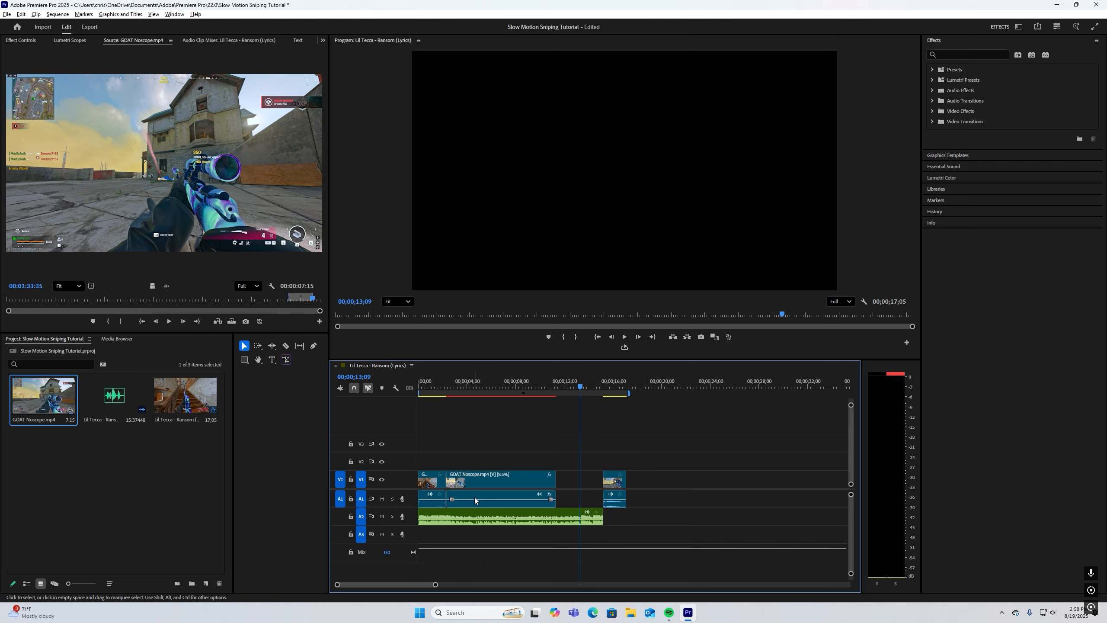
key("ctrl+z")
Set the middle gameplay piece's speed to 7% and its time interpolation to Optical flow
right_click(452, 485)
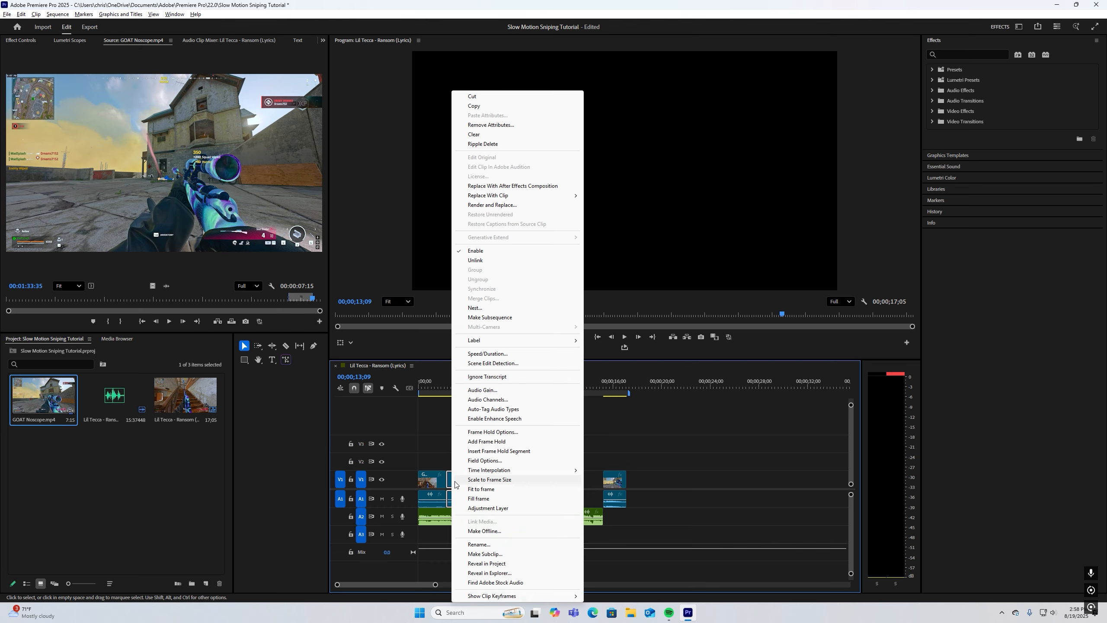
left_click(492, 364)
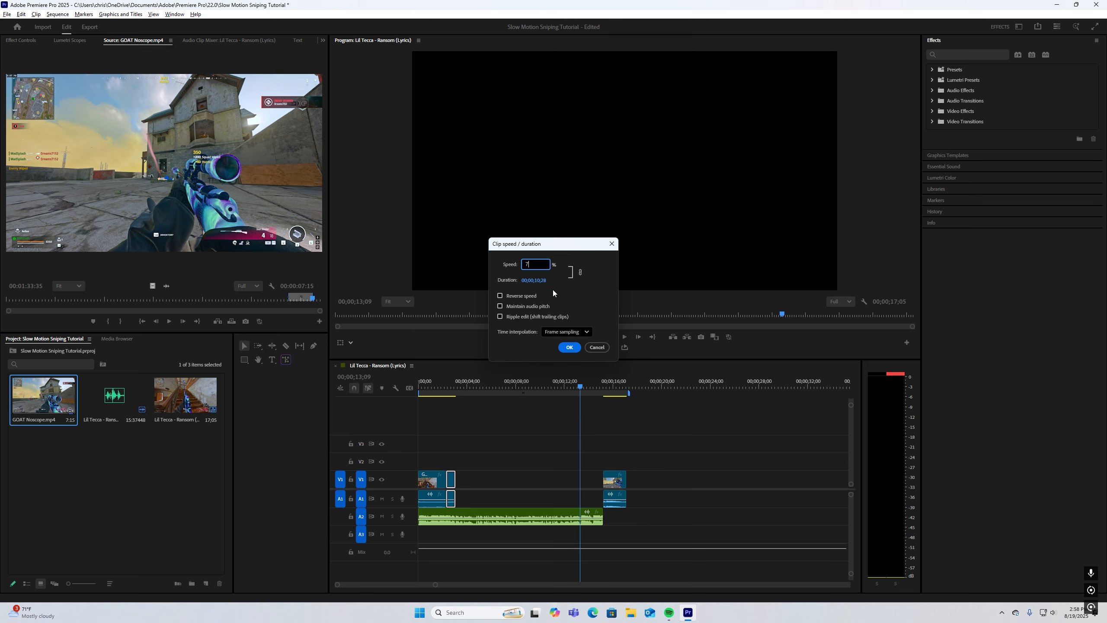
left_click(567, 332)
left_click(567, 370)
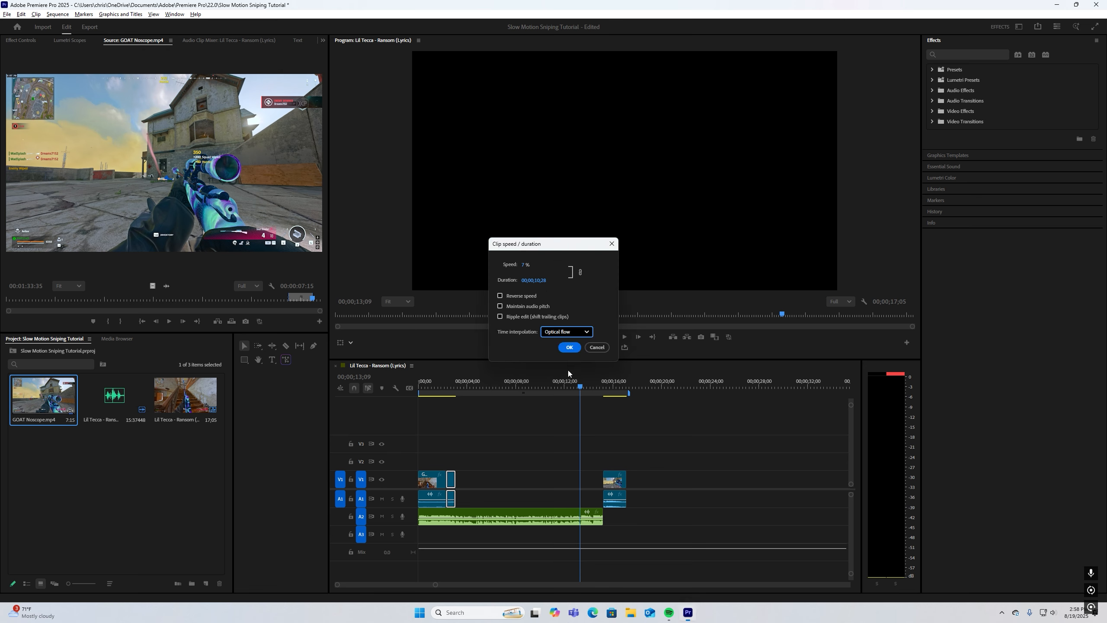
left_click(569, 348)
Move the final gameplay piece back to 00;00;13;09 so it directly follows the slowed middle piece
scroll(710, 459, "up", 5)
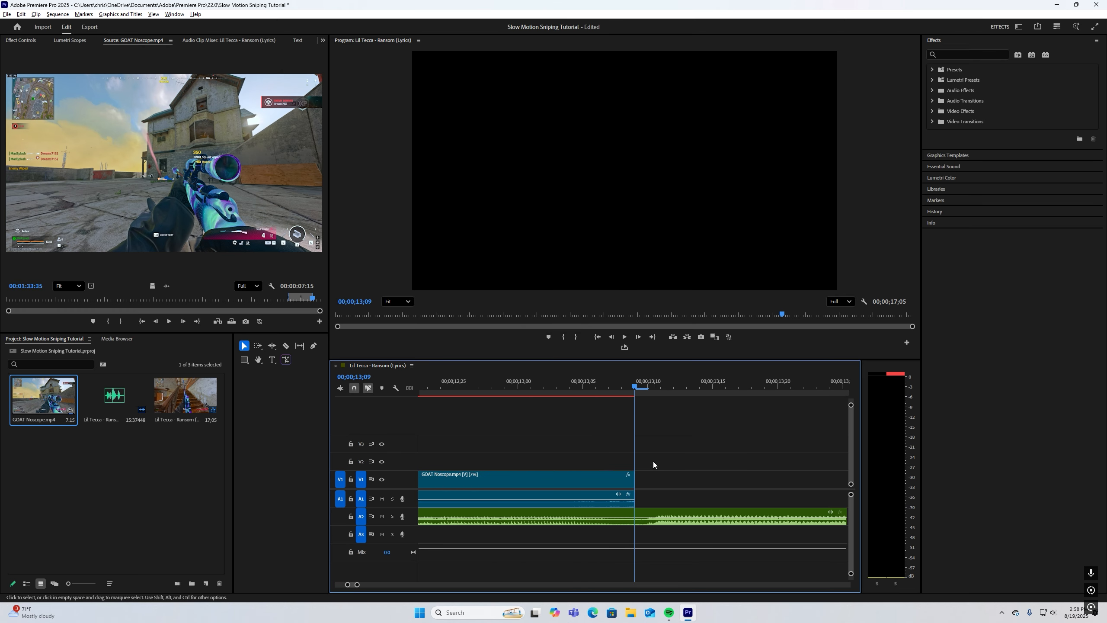
scroll(656, 459, "down", 3)
left_click_drag(773, 482, 679, 474)
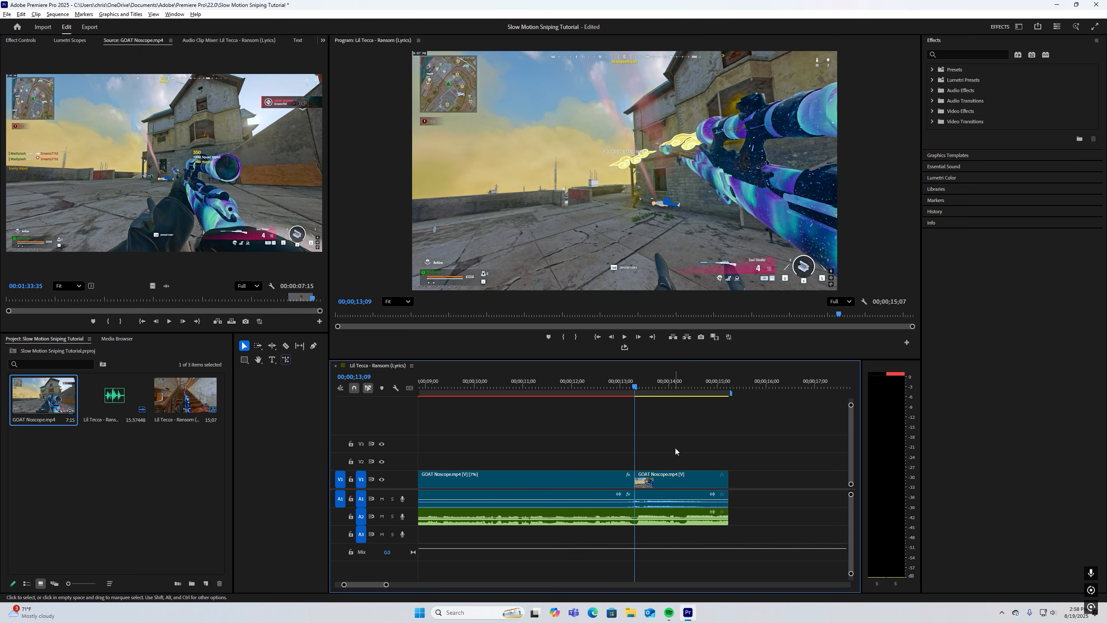
Play the whole edit from the start of the sequence to check the slow motion against the song
scroll(649, 439, "down", 4)
left_click(525, 385)
key("Home")
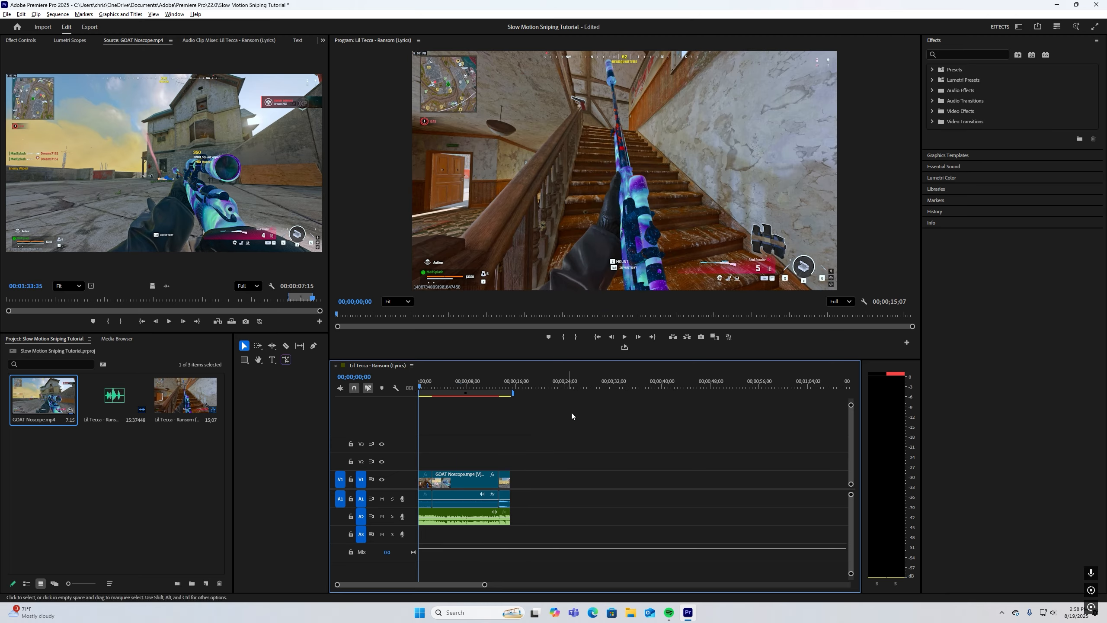
key("space")
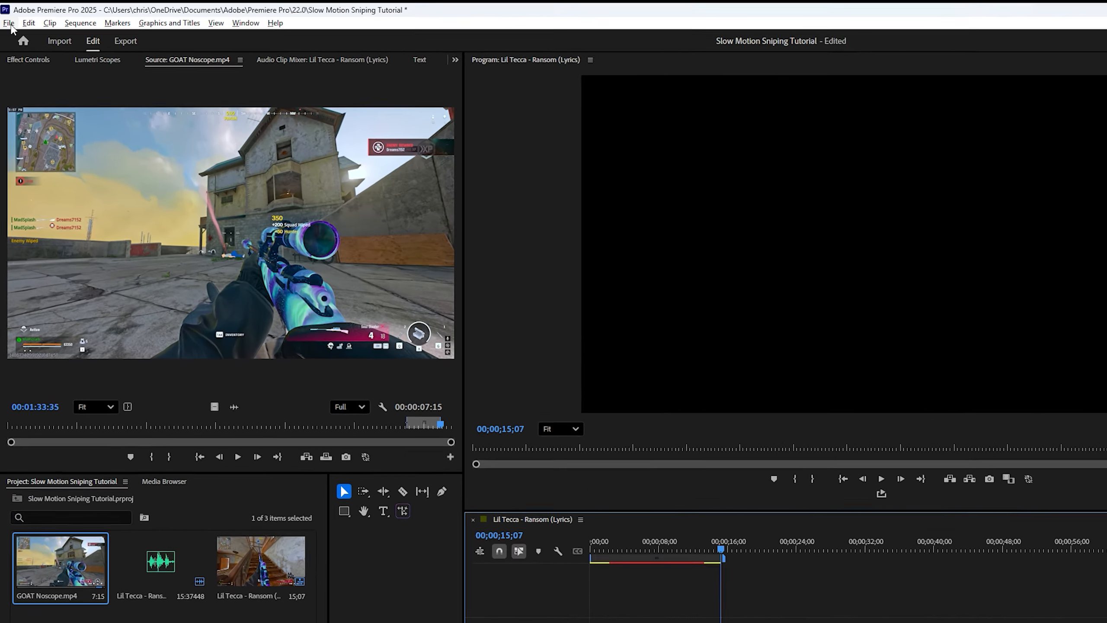
Open the media export settings for the sequence and end the export range one frame earlier, at 00;00;15;06
left_click(6, 14)
mouse_move(235, 558)
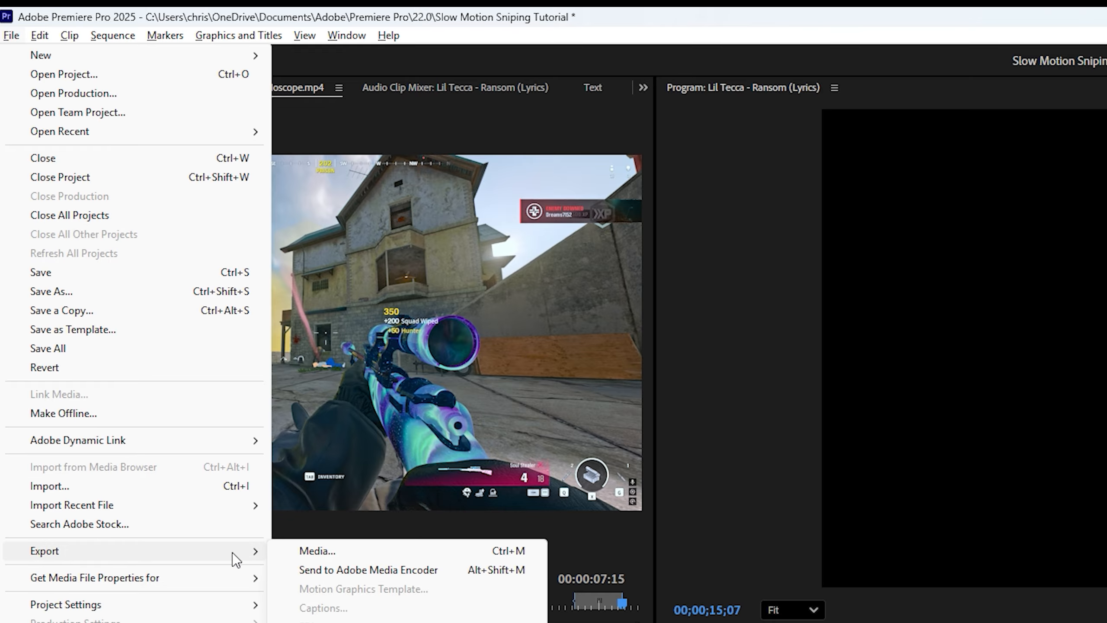
left_click(293, 552)
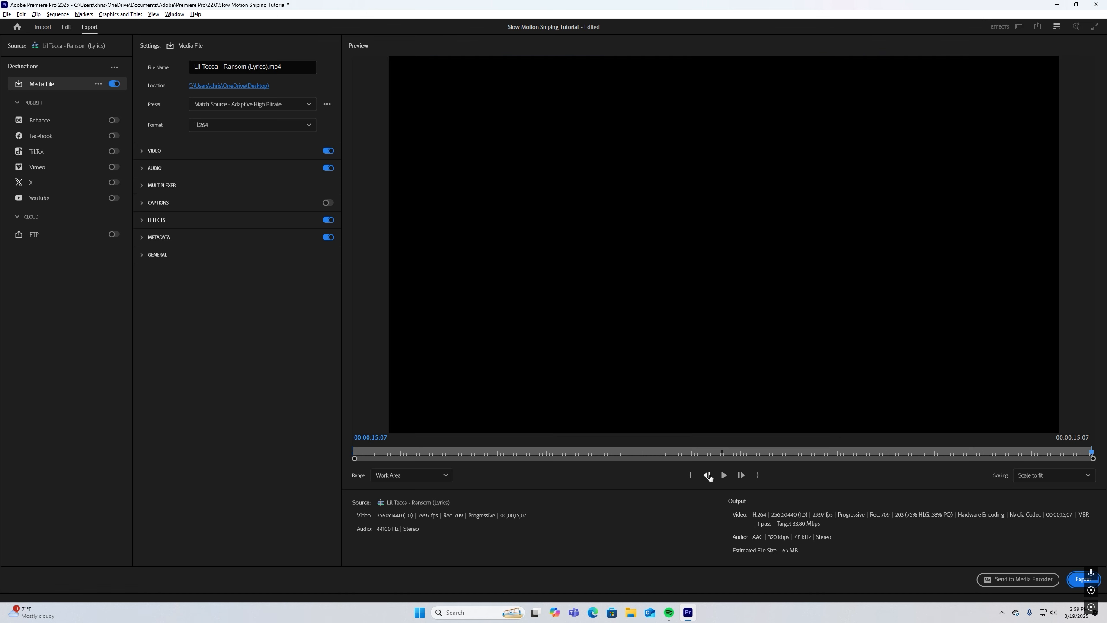
left_click(709, 475)
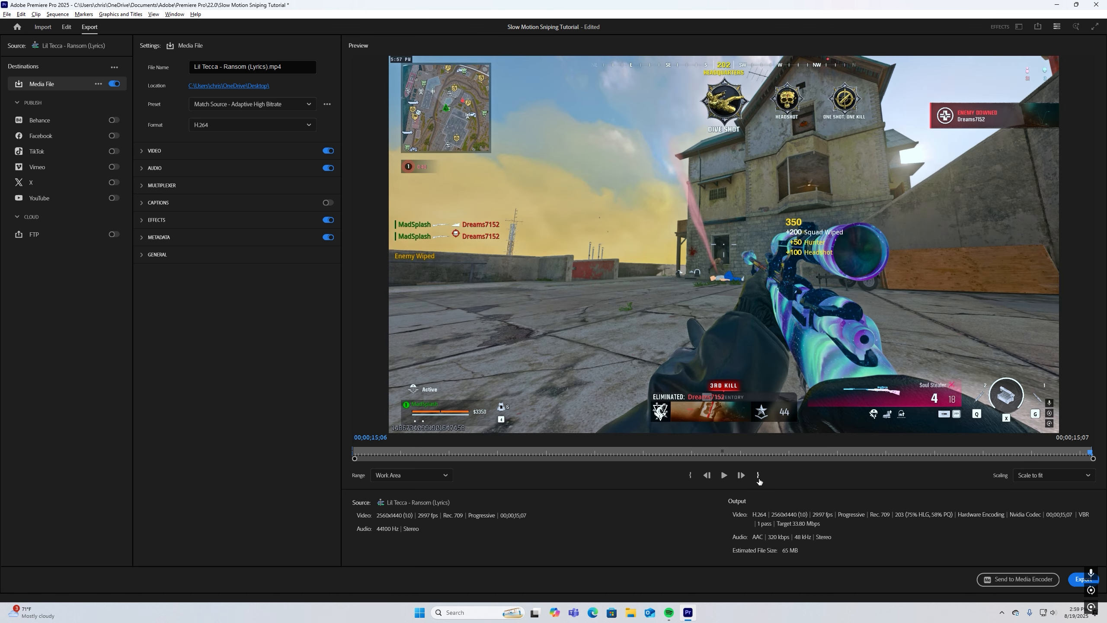
Name the export file "Slow Motion Tutorial Export" and export it as H.264 with the Match Source - Adaptive High Bitrate preset
triple_click(248, 64)
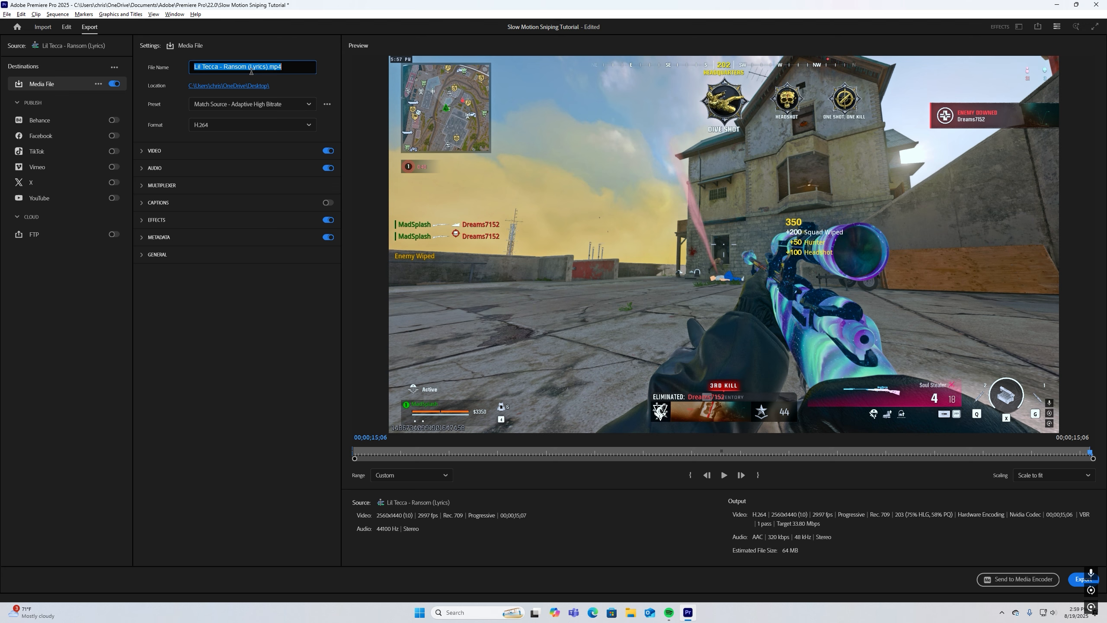
type("Slow Motion Tutorial Export")
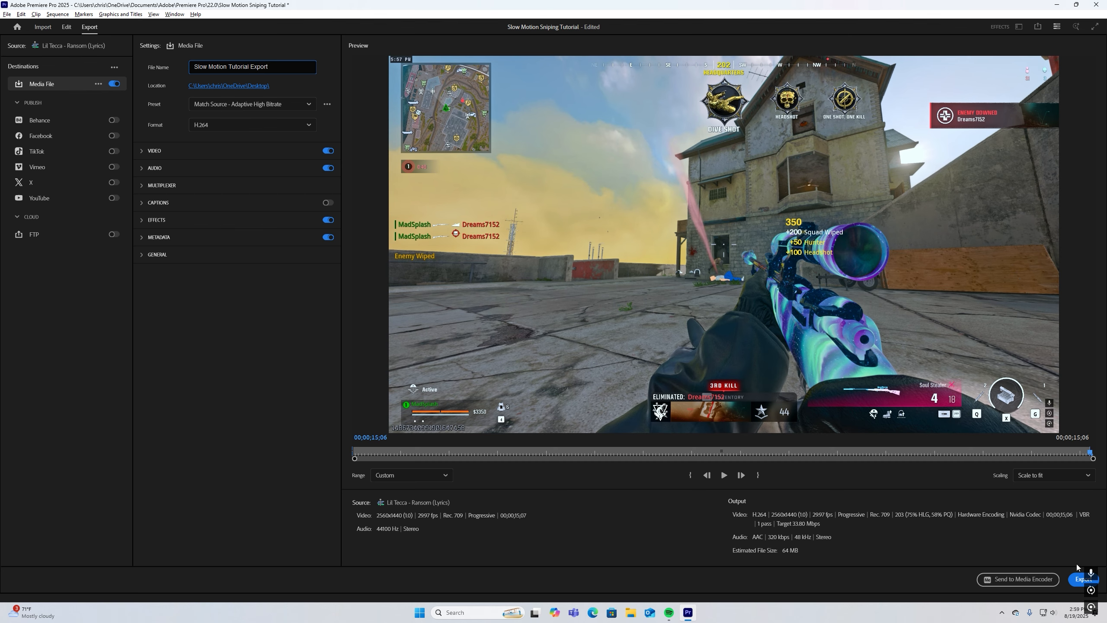
left_click(1074, 578)
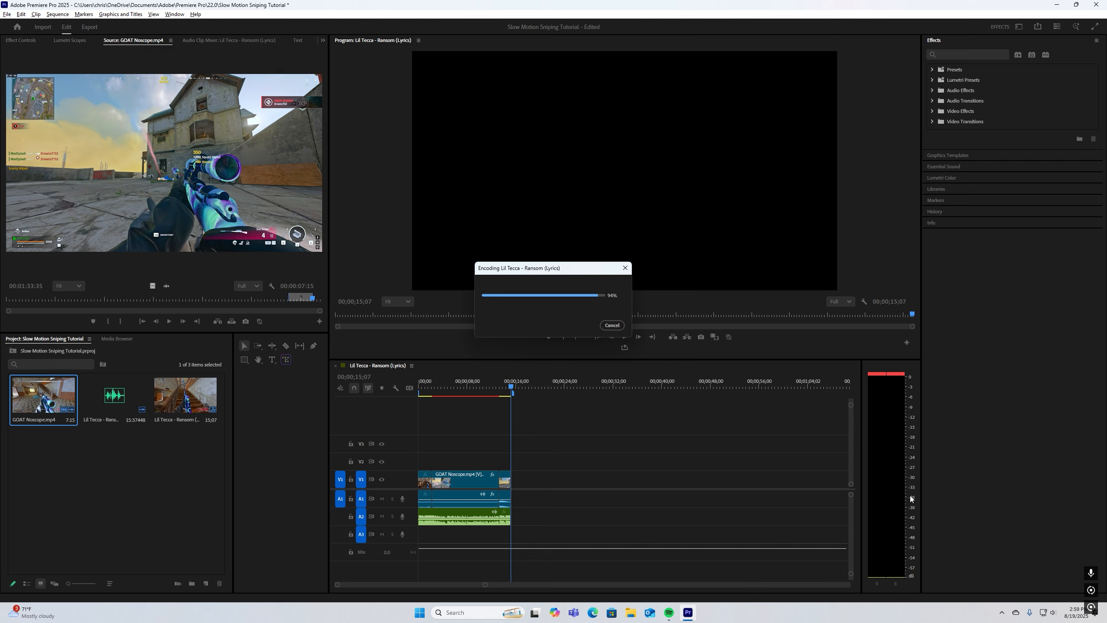
Find the exported slow motion tutorial video through the Windows search and open it in Media Player
left_click(464, 606)
type("slow motion tutorial expor")
left_click(507, 348)
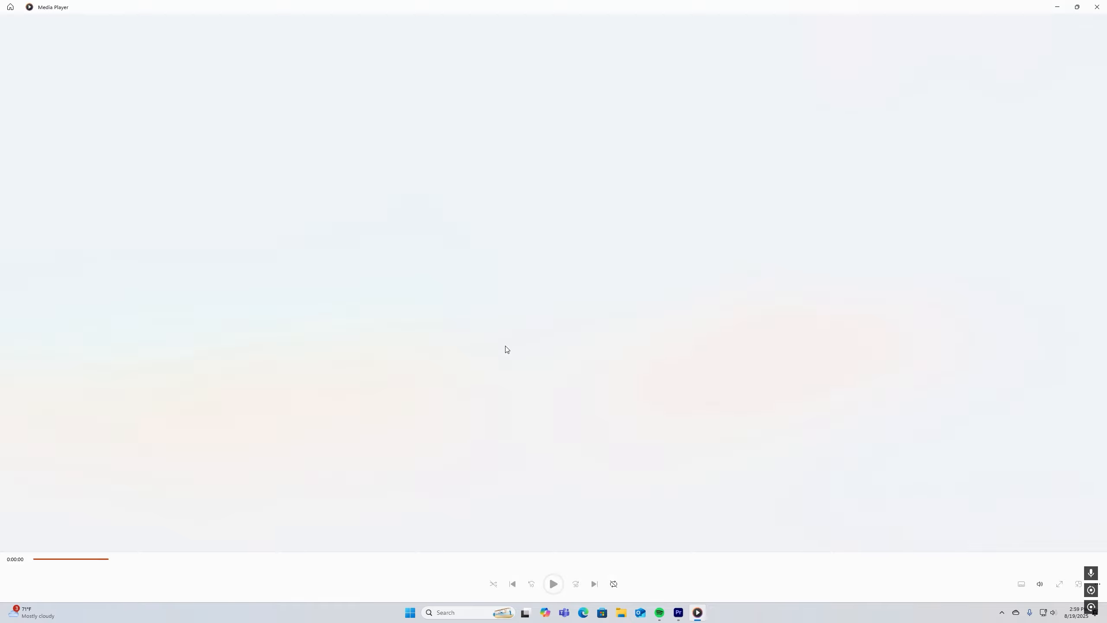